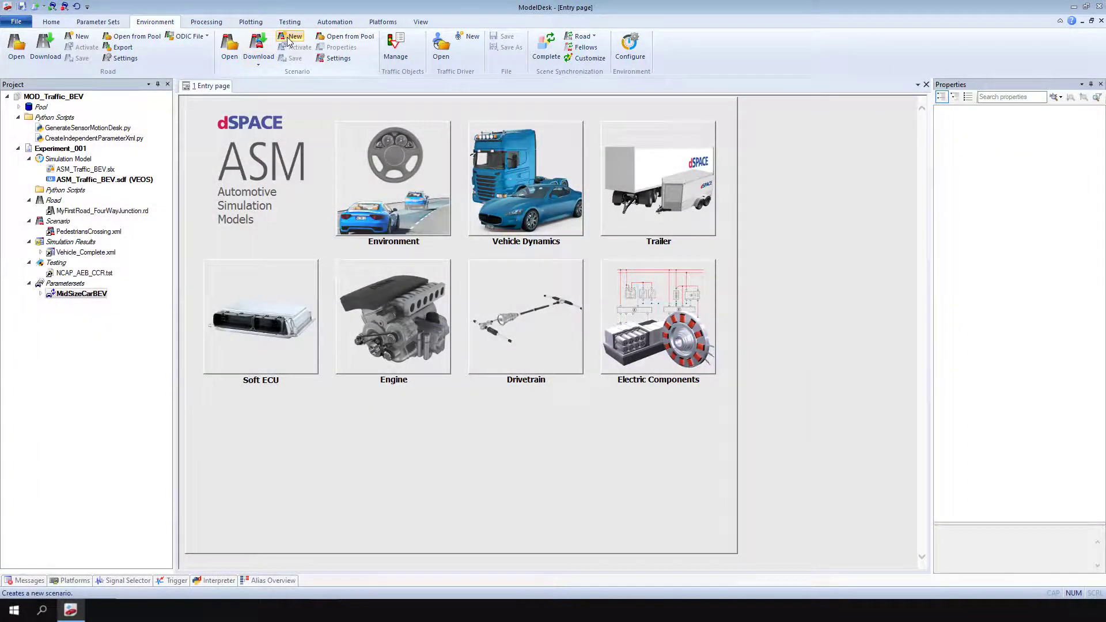
- Create a new traffic scenario and save it in the Scenario folder as MyFirstScenario
click(290, 37)
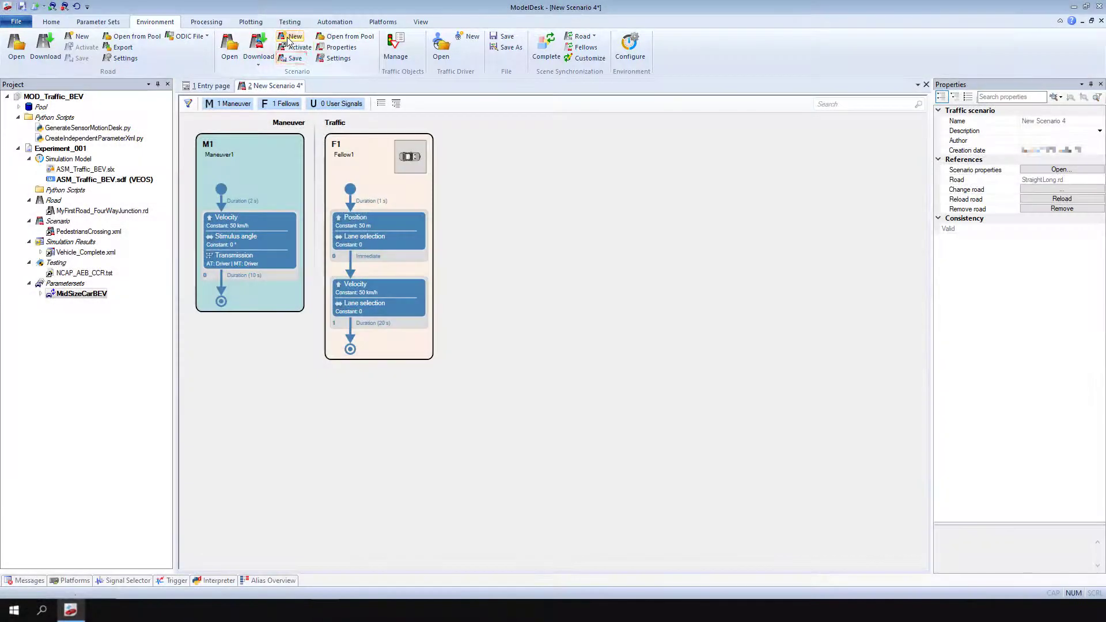
click(293, 58)
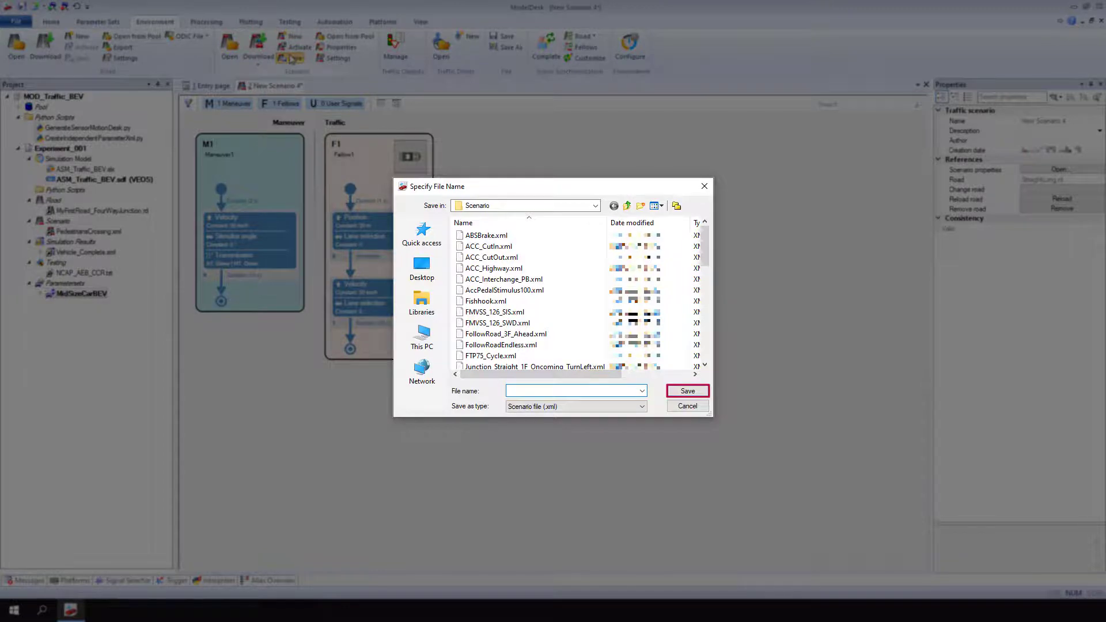
text(MyFirstScenario)
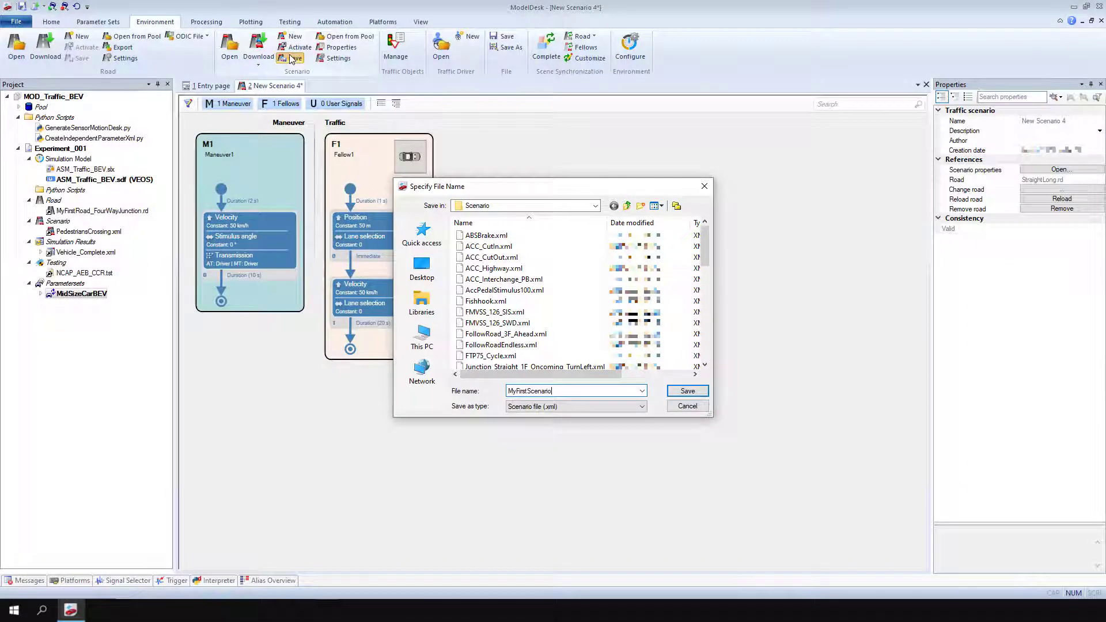
click(674, 391)
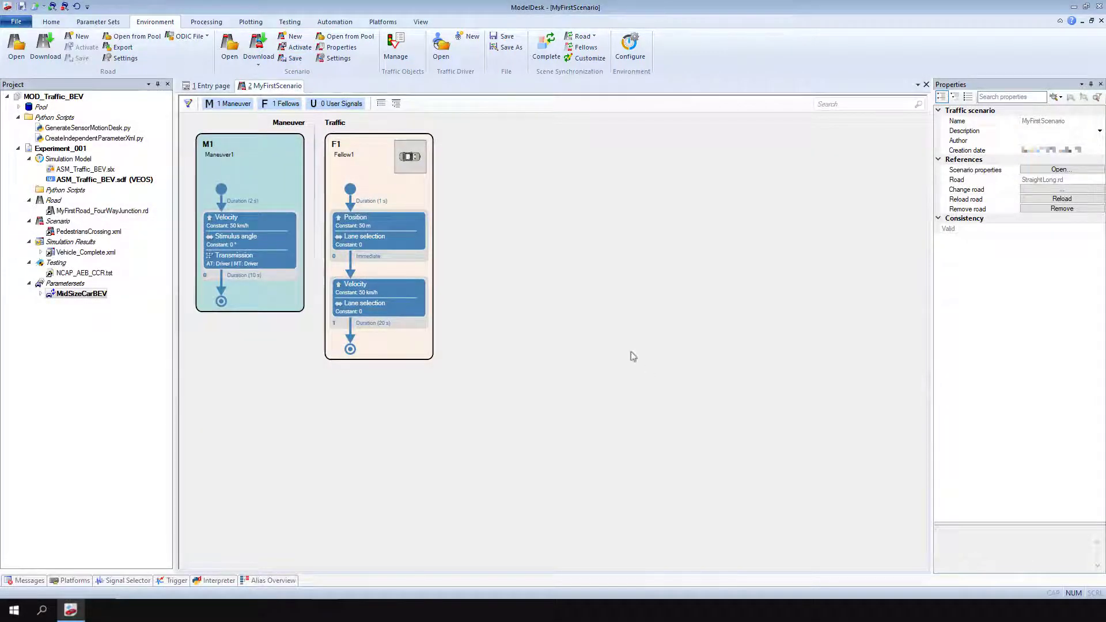
- Activate MyFirstScenario and change its referenced road to MyFirstRoad_FourWayJunction.rd
click(300, 50)
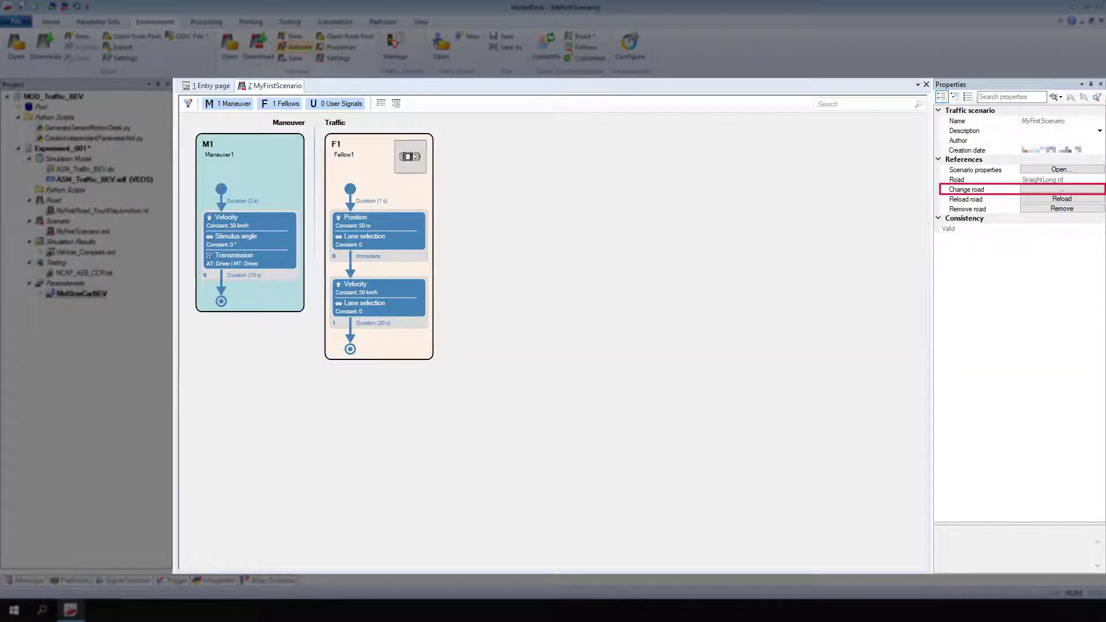
click(1042, 188)
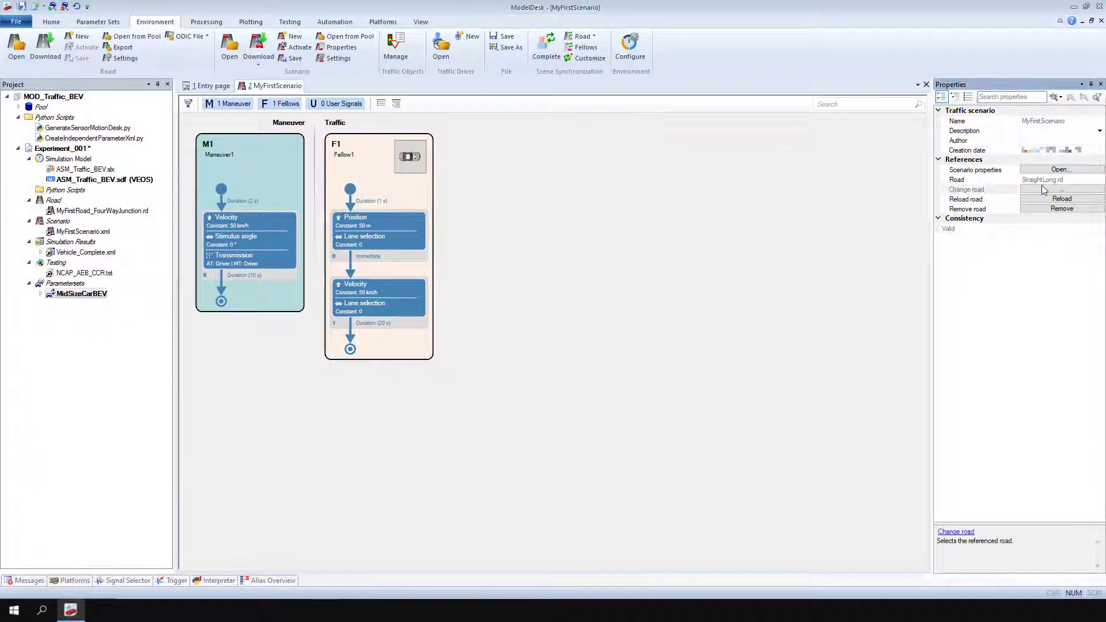
click(1043, 190)
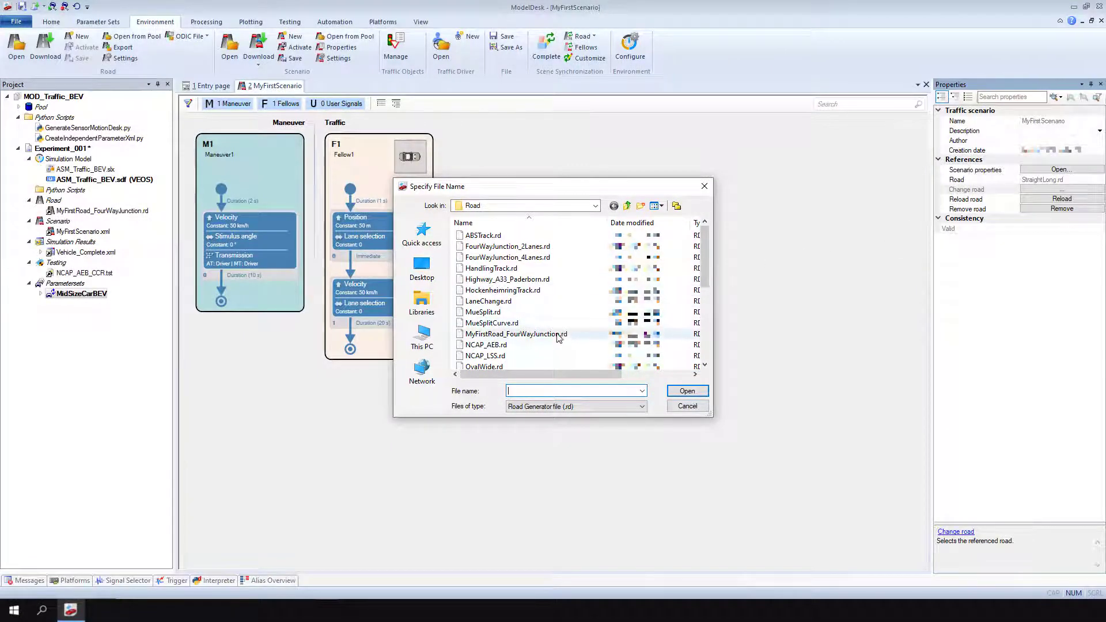
click(593, 334)
click(682, 392)
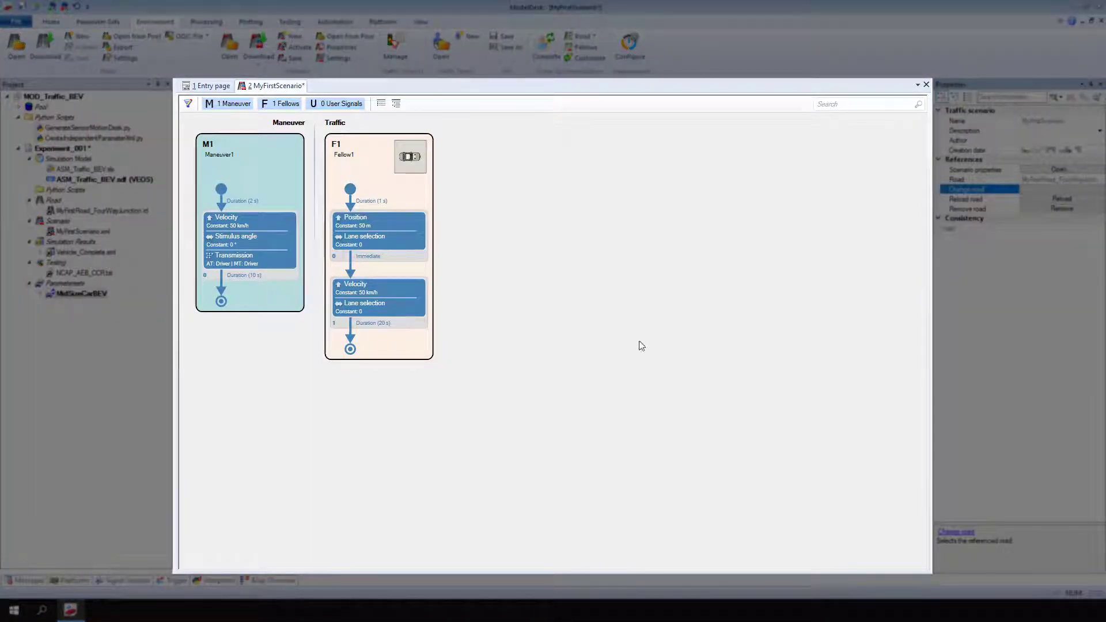
- Add two more fellows to the traffic part of the scenario
right_click(551, 223)
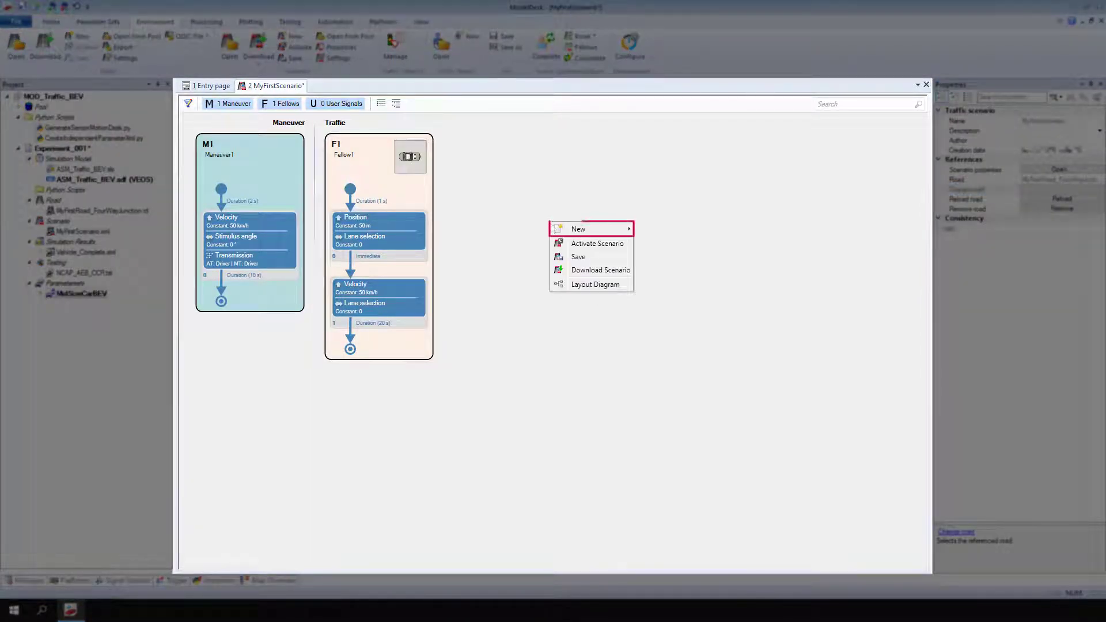
mouse_move(555, 231)
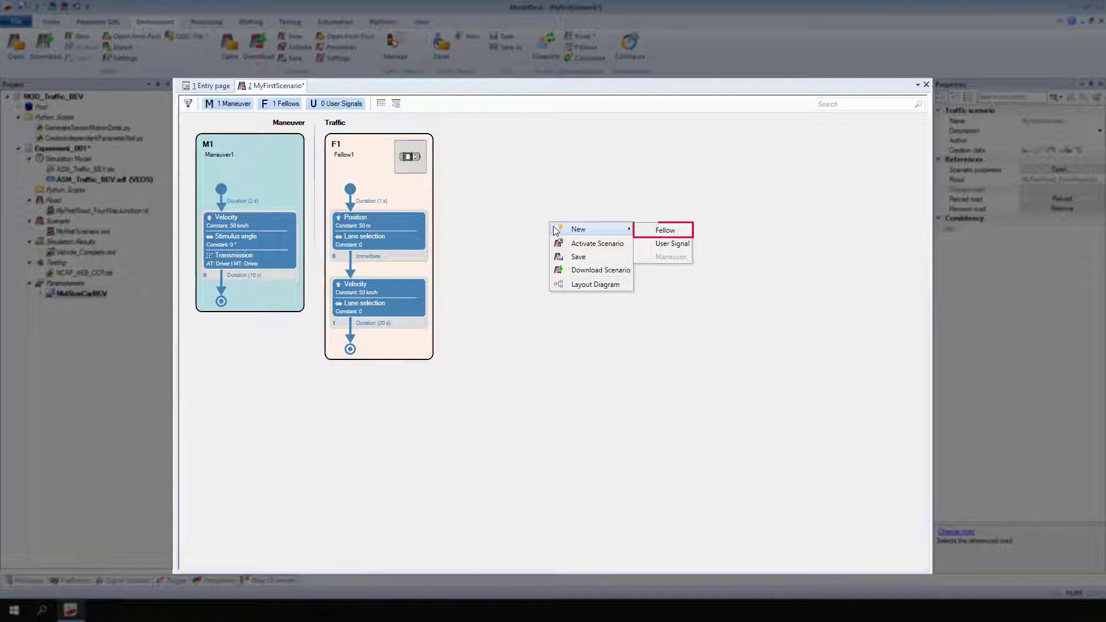
click(642, 232)
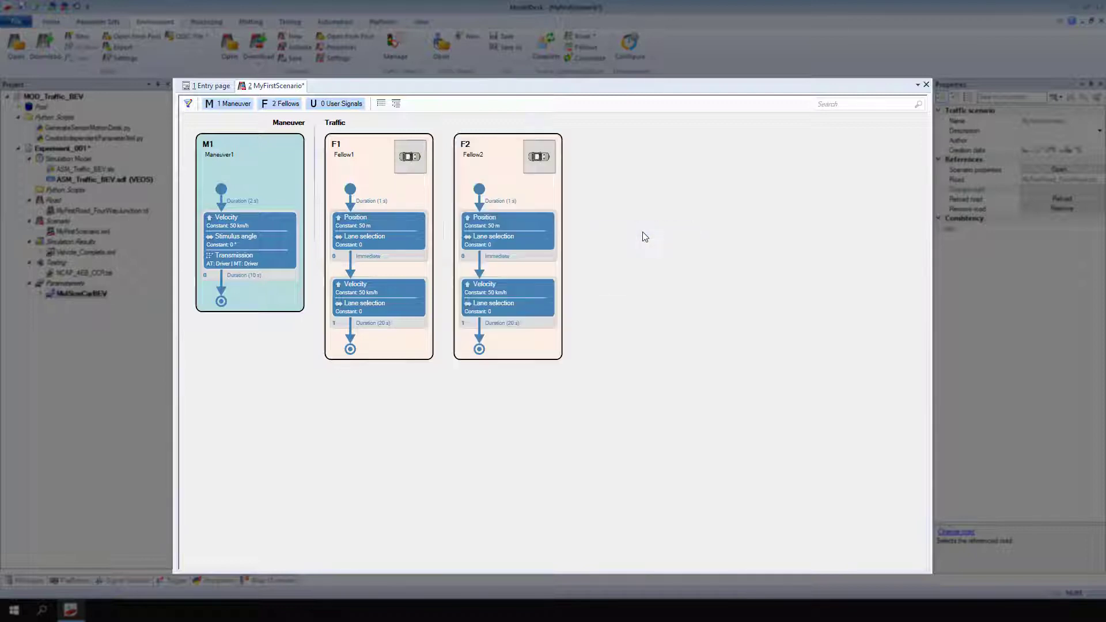
right_click(643, 233)
mouse_move(719, 242)
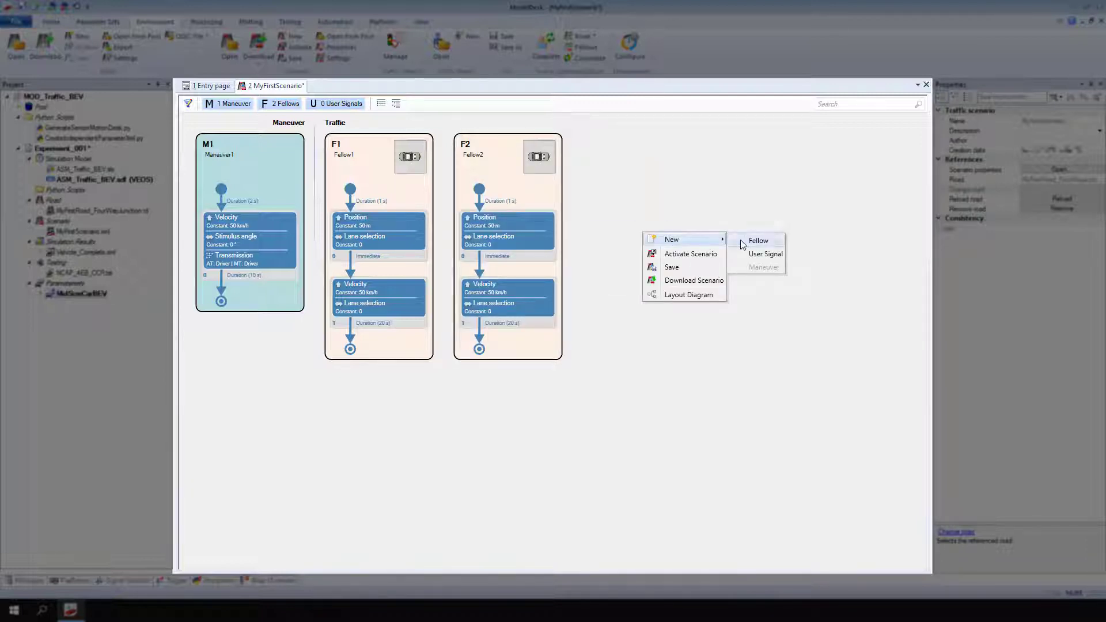
click(758, 240)
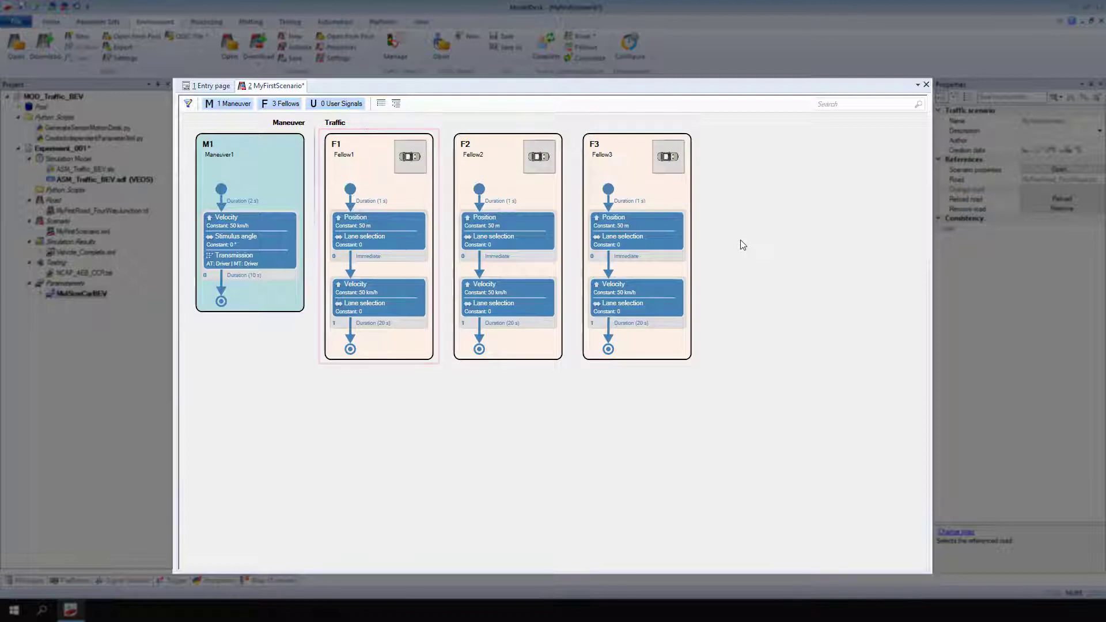
- Rename the first fellow, F1, as Truck
click(411, 172)
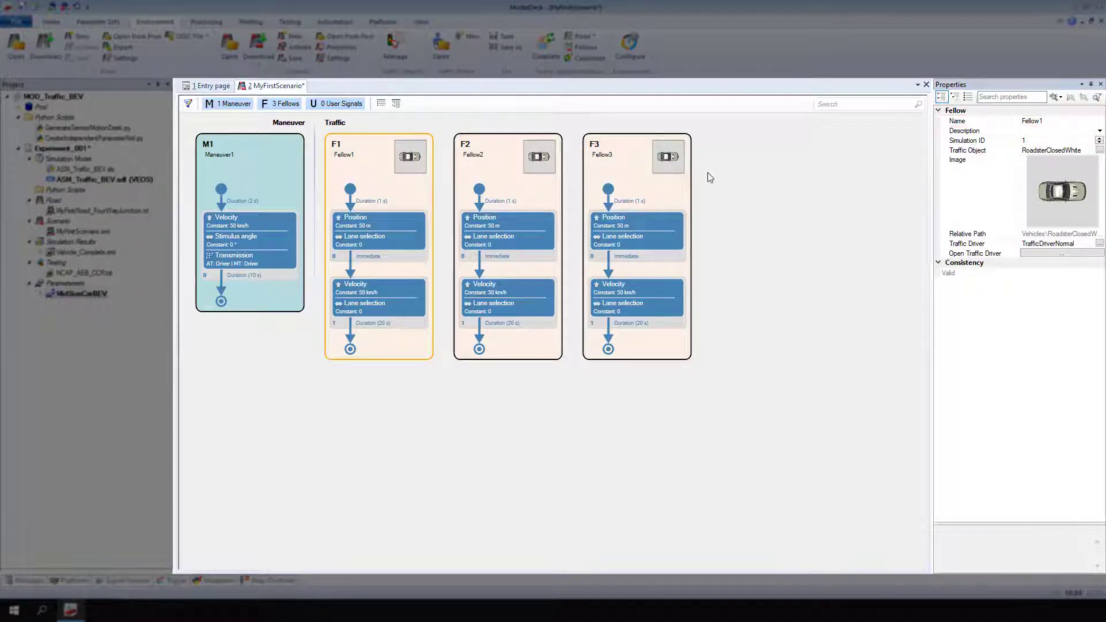
click(1061, 124)
key(BackSpace)
text(Truc)
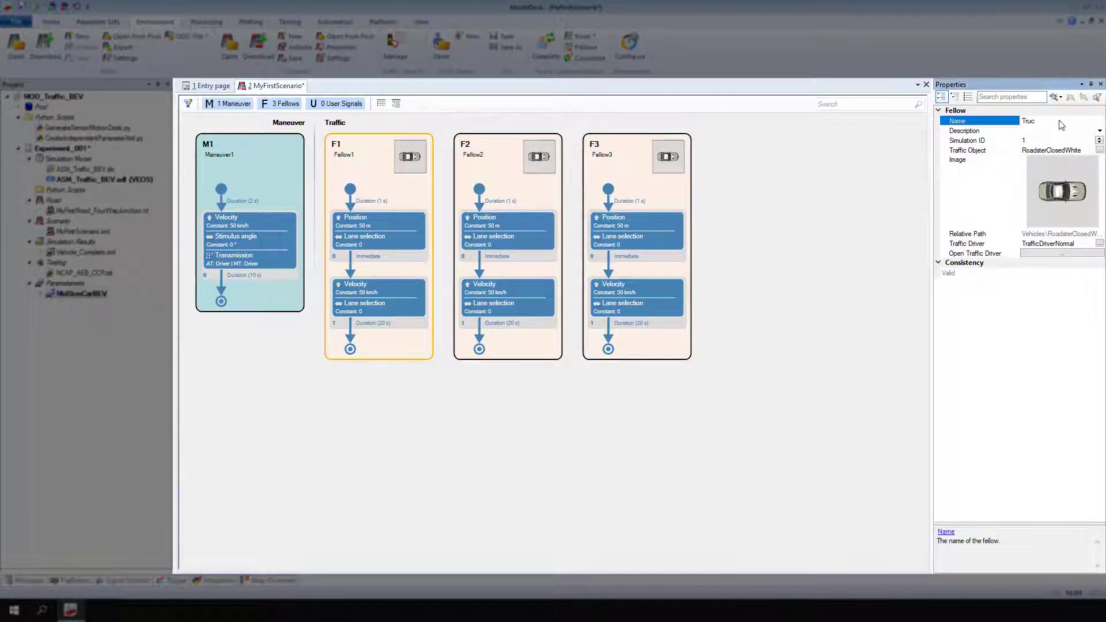
text(k)
key(Return)
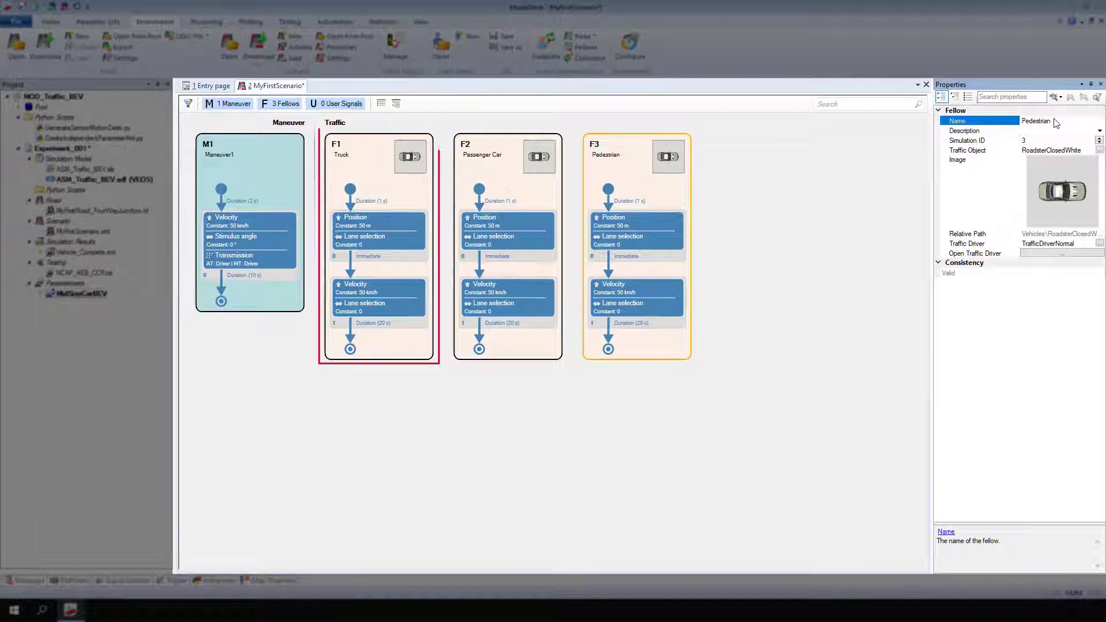
- Assign the Truck_RoadService vehicle from the traffic object library as the Truck fellow's traffic object
click(424, 195)
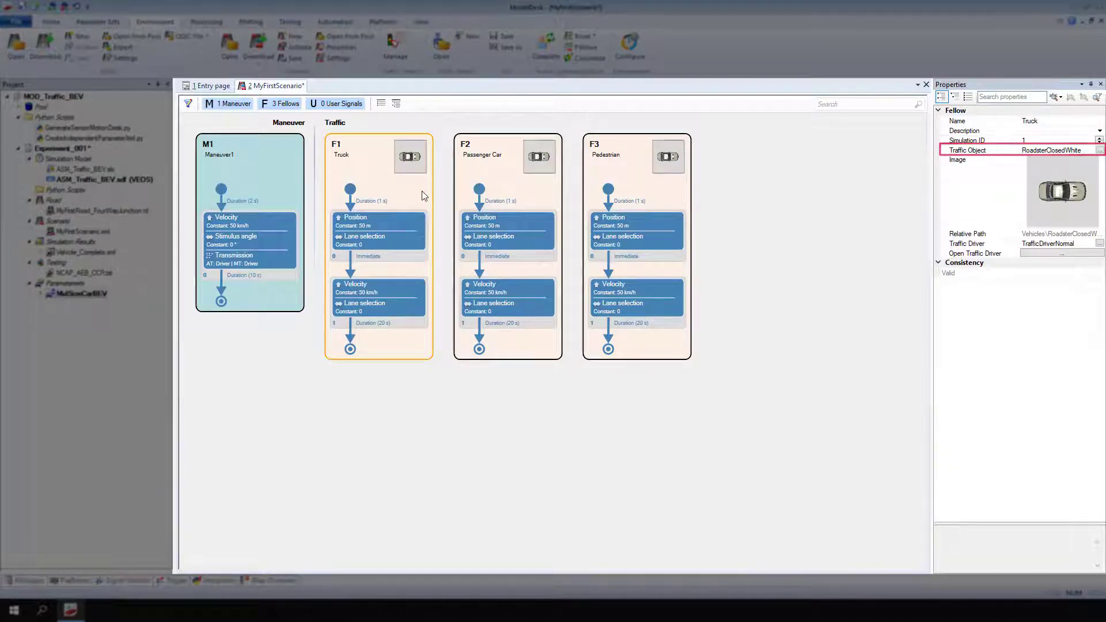
click(1100, 150)
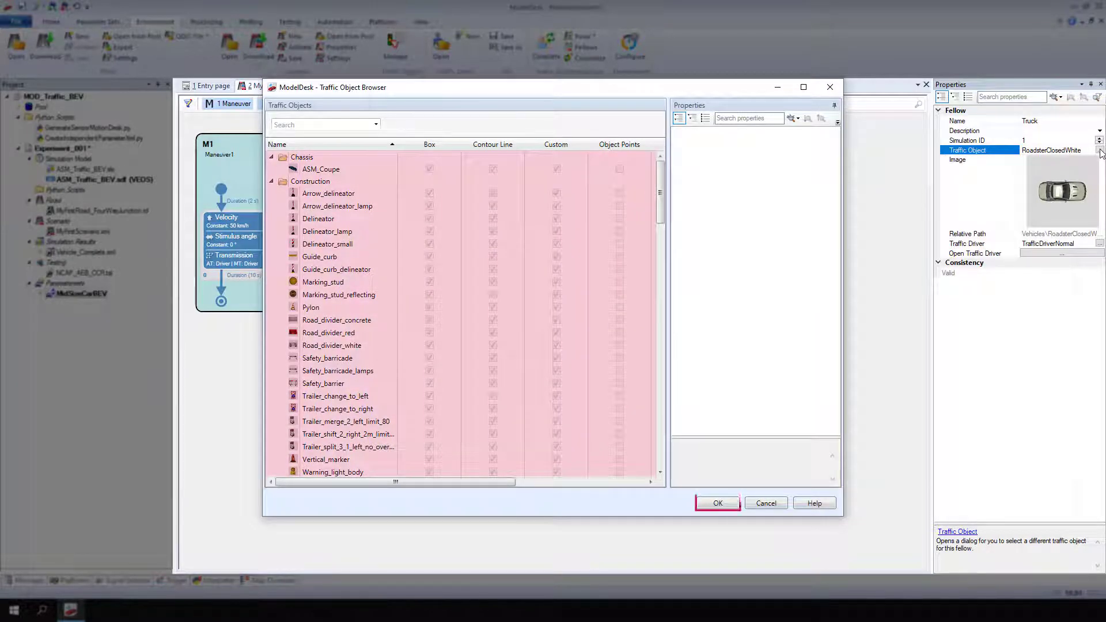
click(366, 126)
text(Truck)
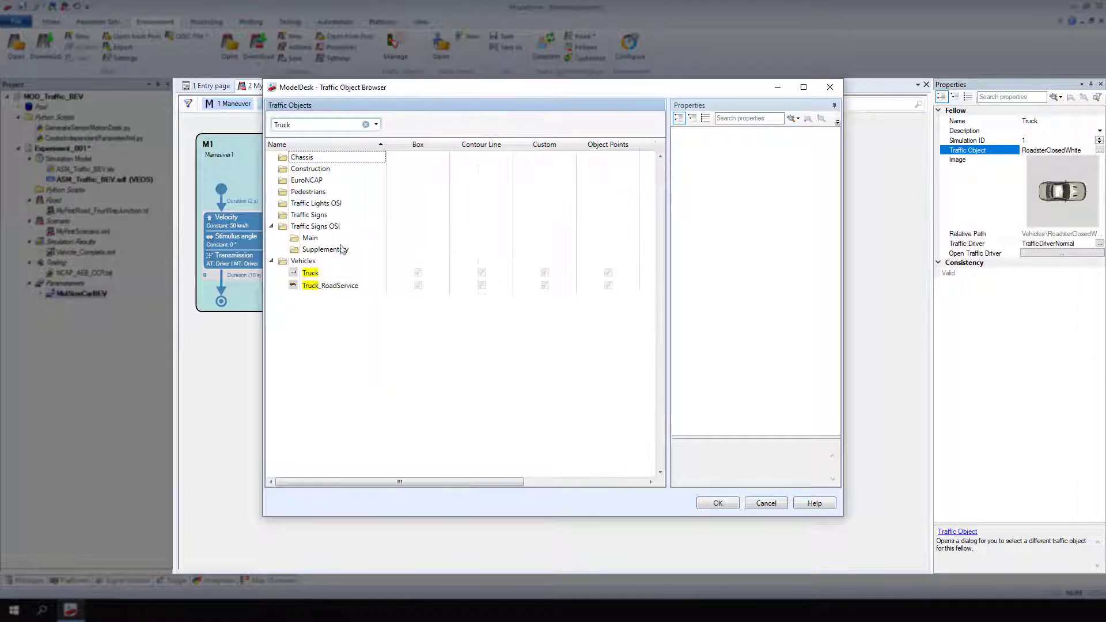
click(333, 287)
click(714, 503)
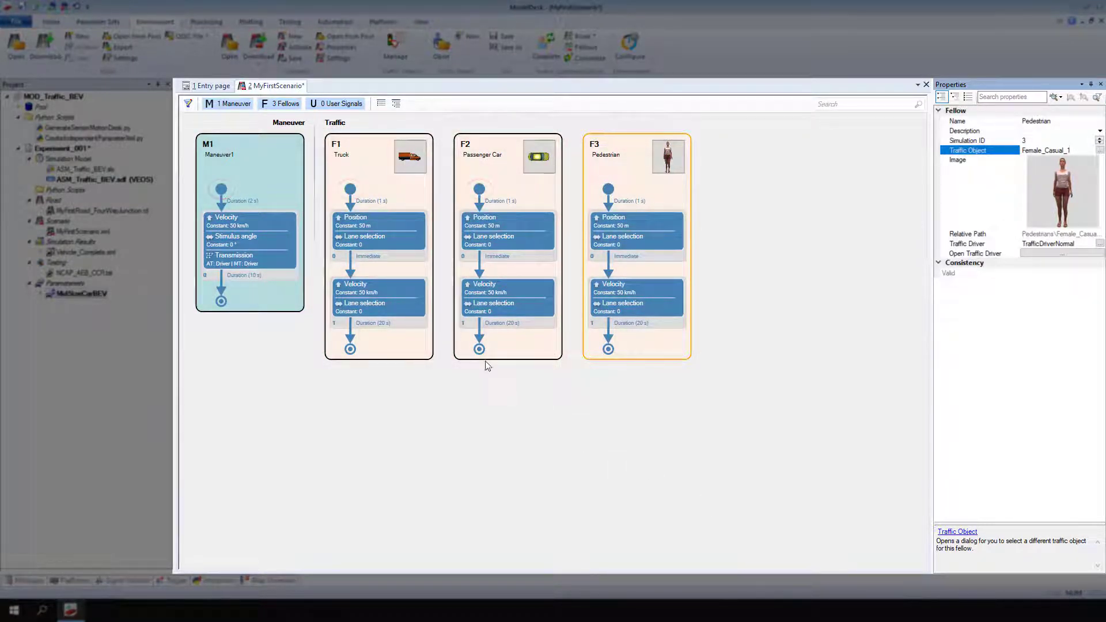
- Check the start routes of Maneuver1 and the Truck, and set the Pedestrian fellow's route to R2: Pedestrian Route
click(222, 190)
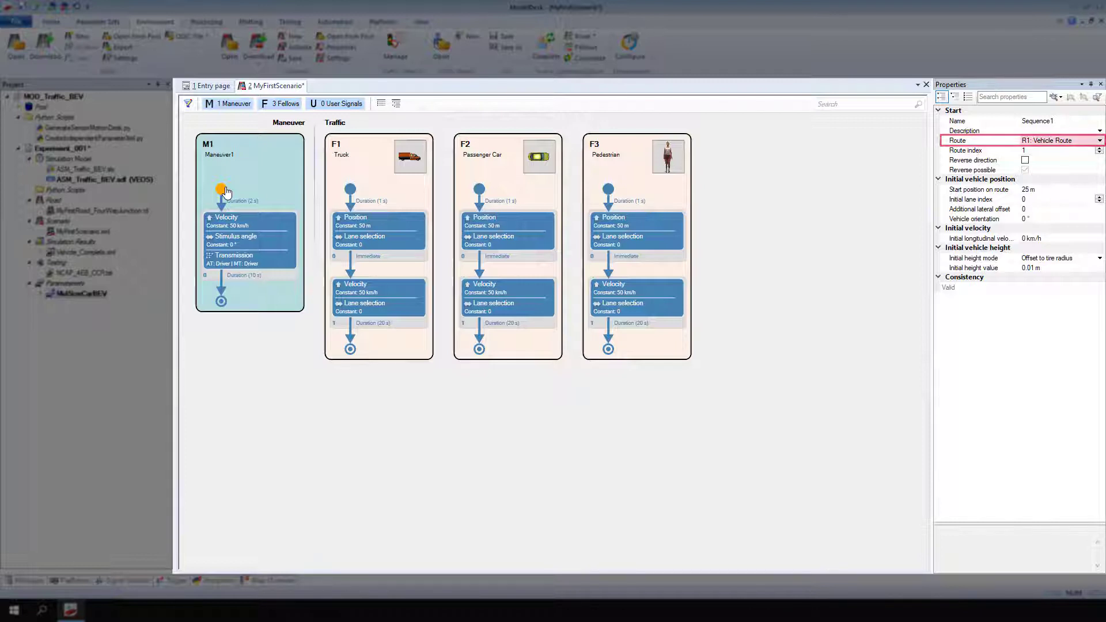
click(348, 192)
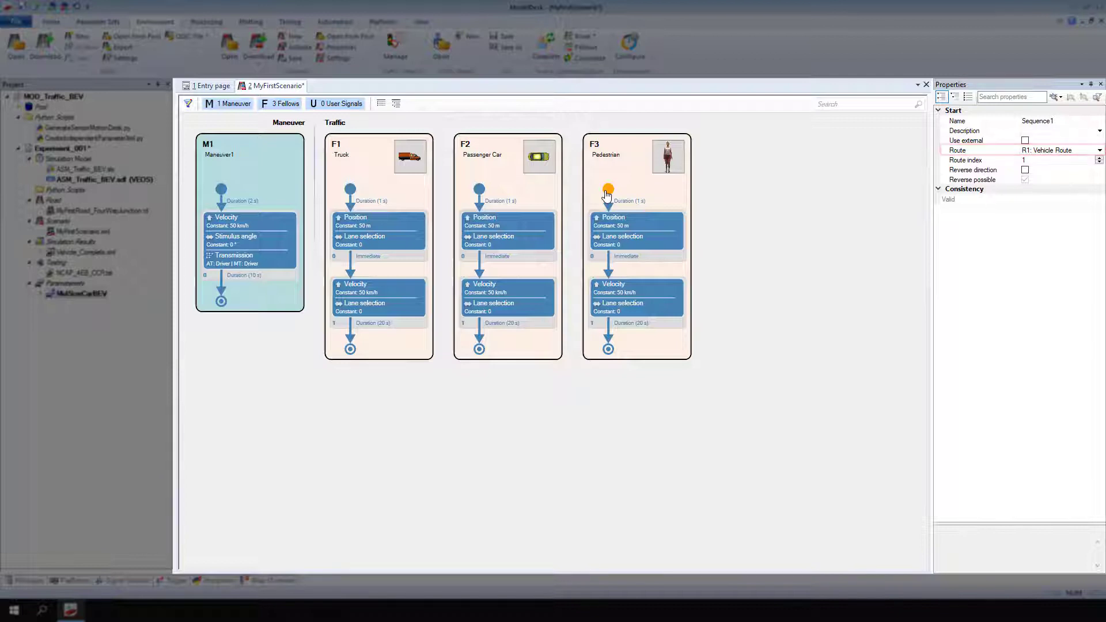
click(1070, 152)
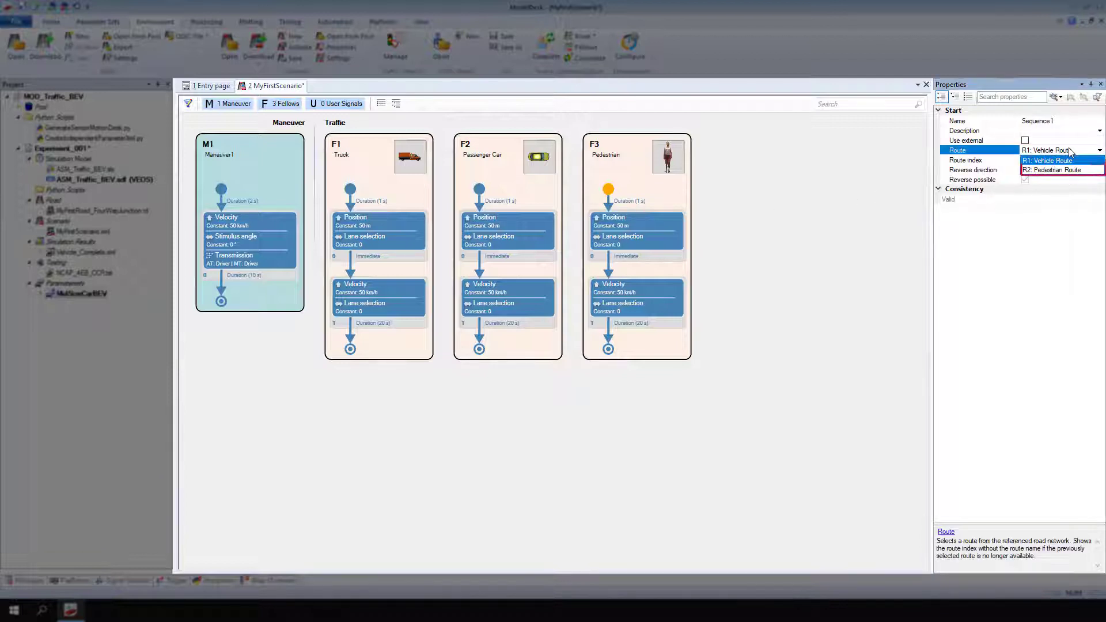
click(1063, 161)
key(Down)
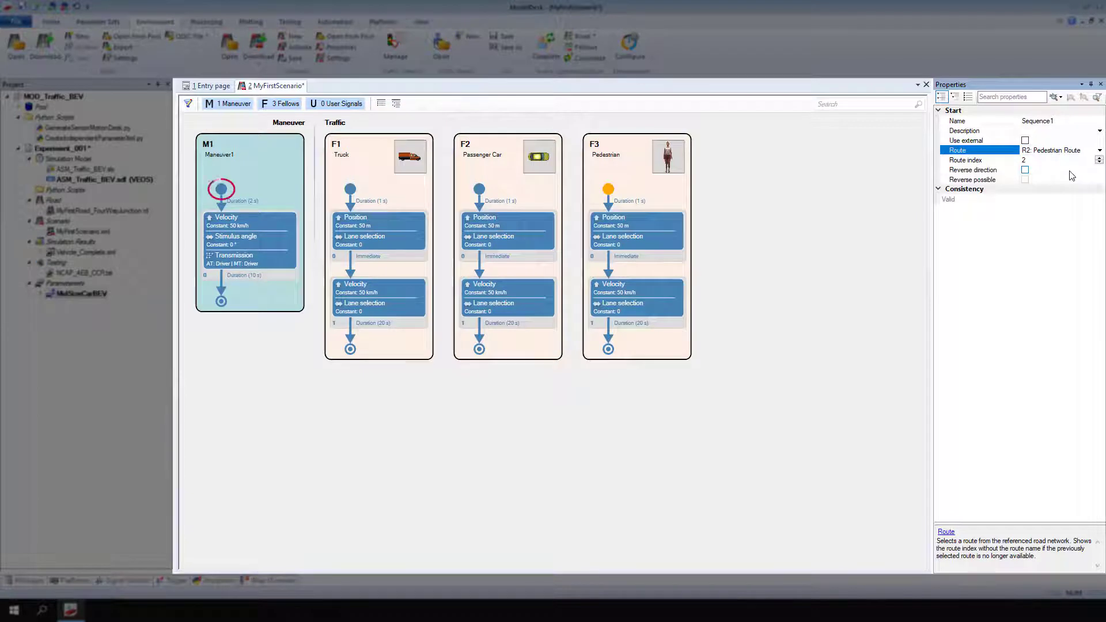
- Set Maneuver1's start position on the route to 200 m
click(221, 191)
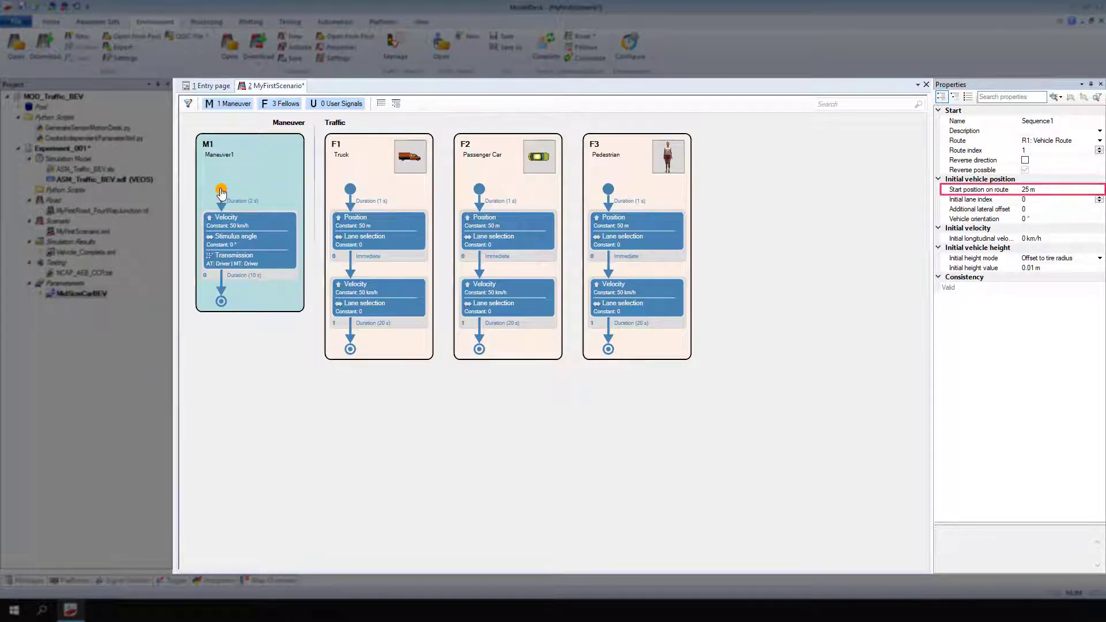
click(1028, 190)
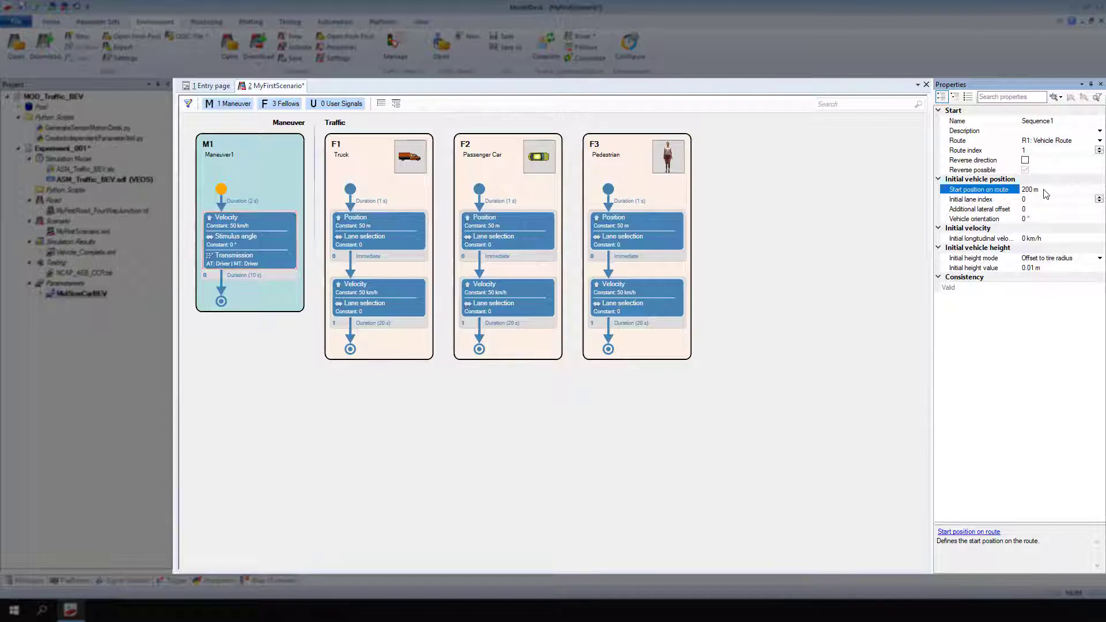
- Set the longitudinal type of Maneuver1's activity to Traffic Driver with a constant velocity of 100 km/h
click(286, 238)
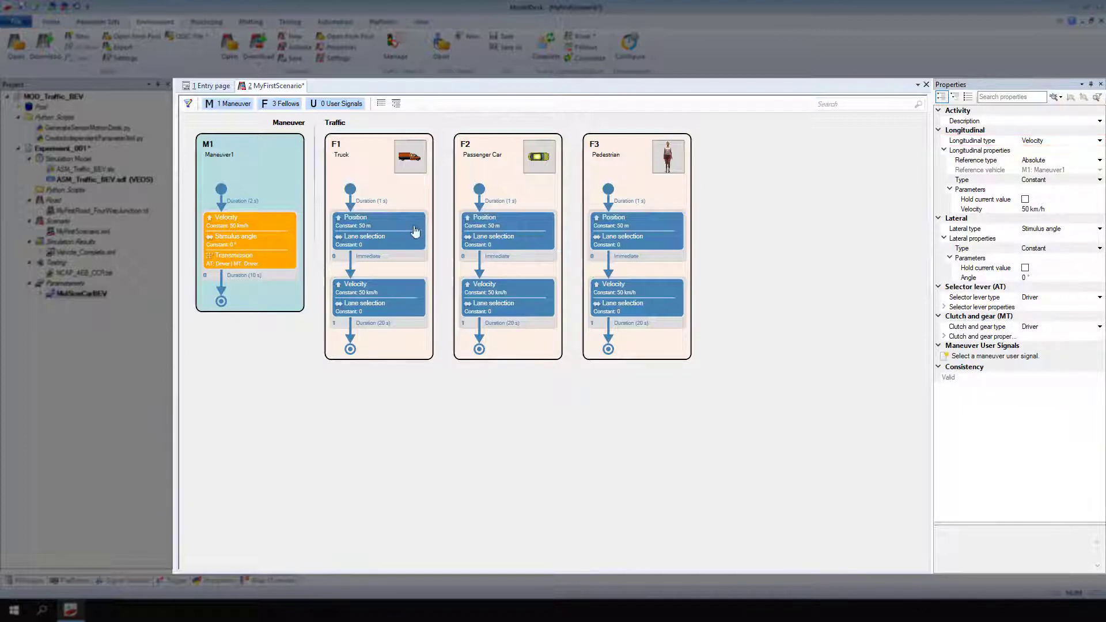
click(1069, 142)
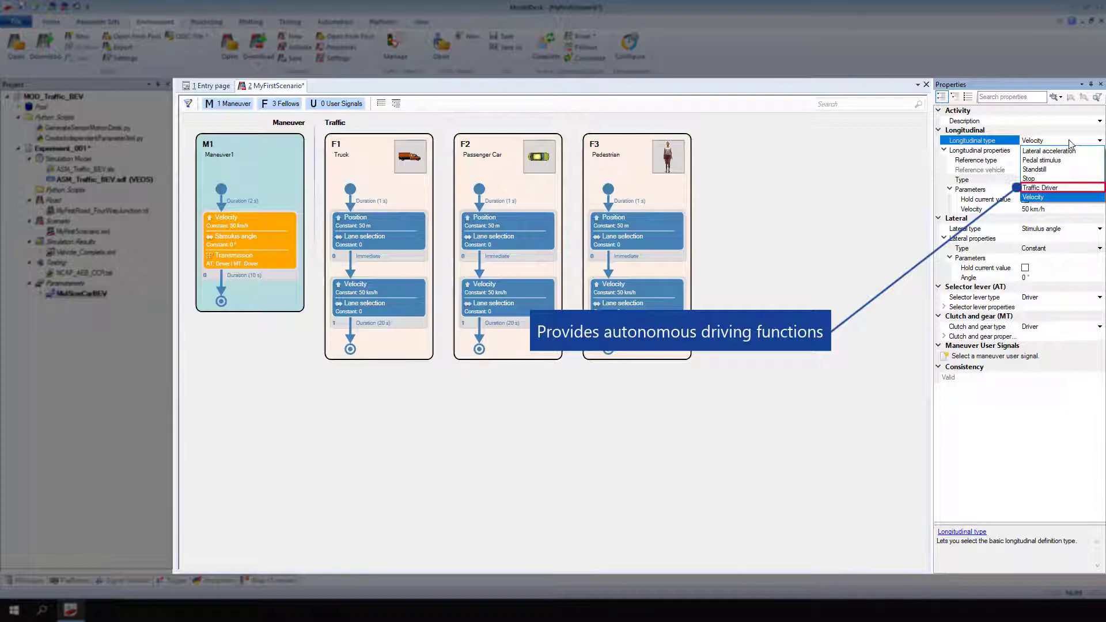
click(1066, 188)
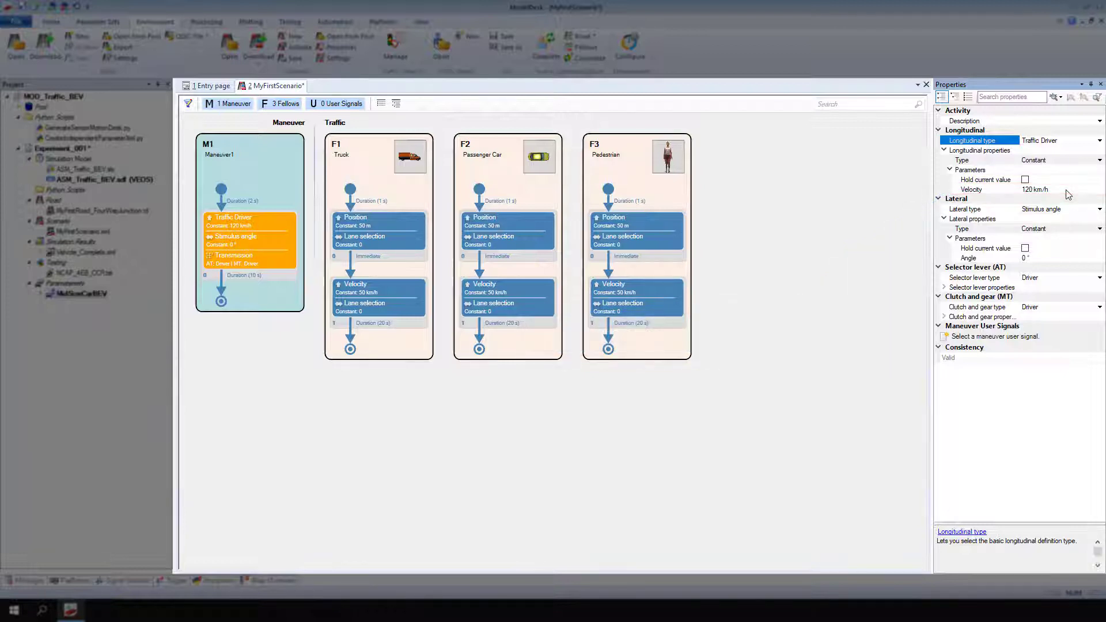
click(1066, 190)
text(100)
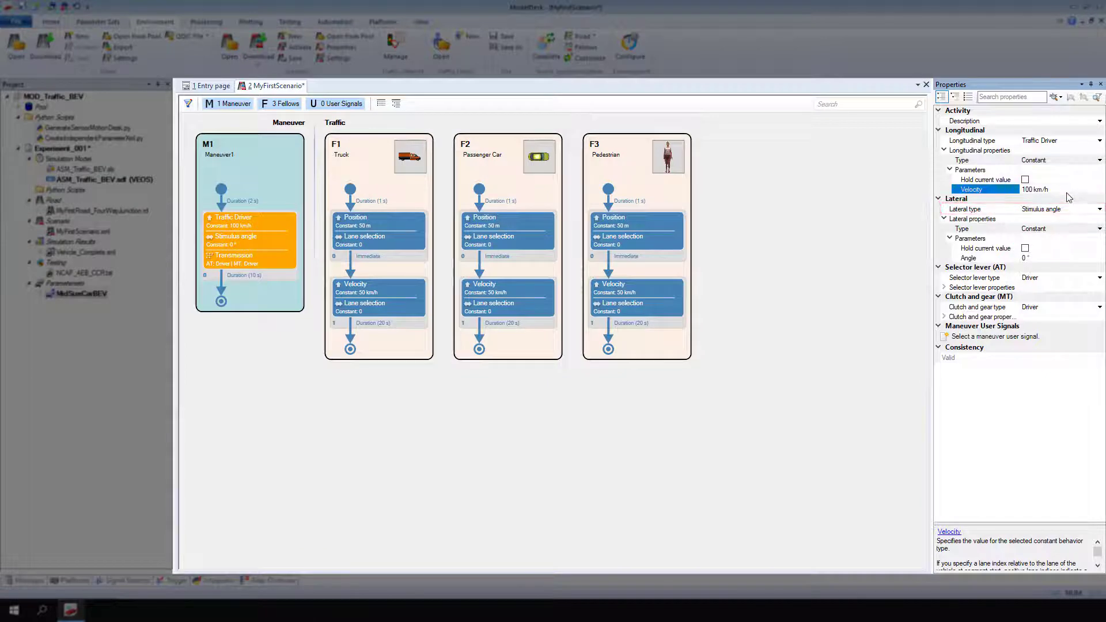
- Set the lateral type of Maneuver1's activity to Follow road and the duration of its end transition to 90 s
click(1070, 210)
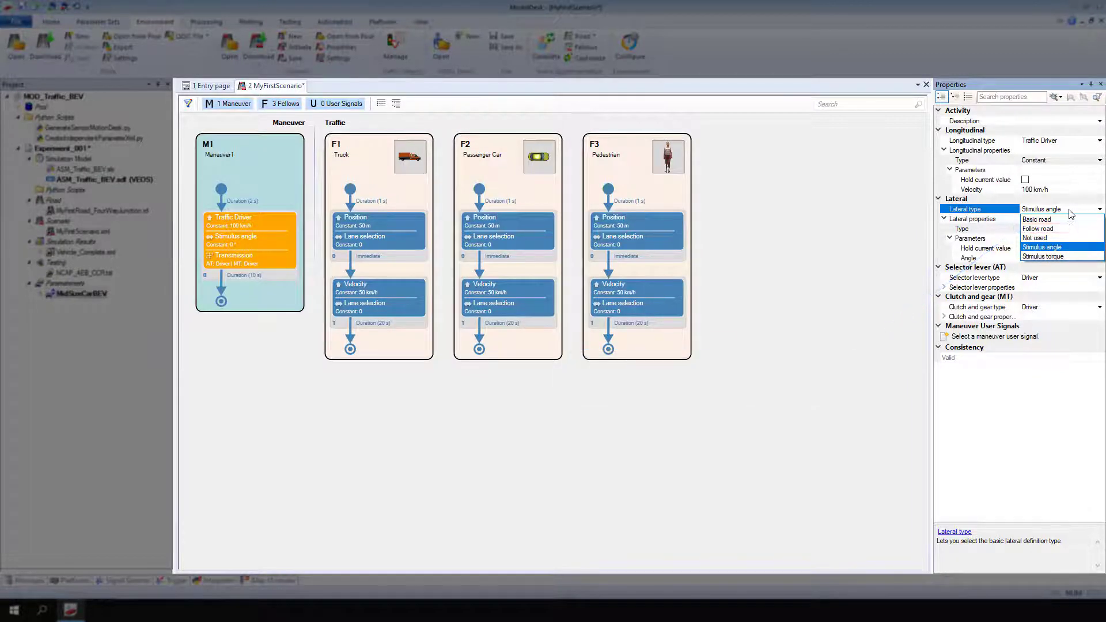
click(1066, 229)
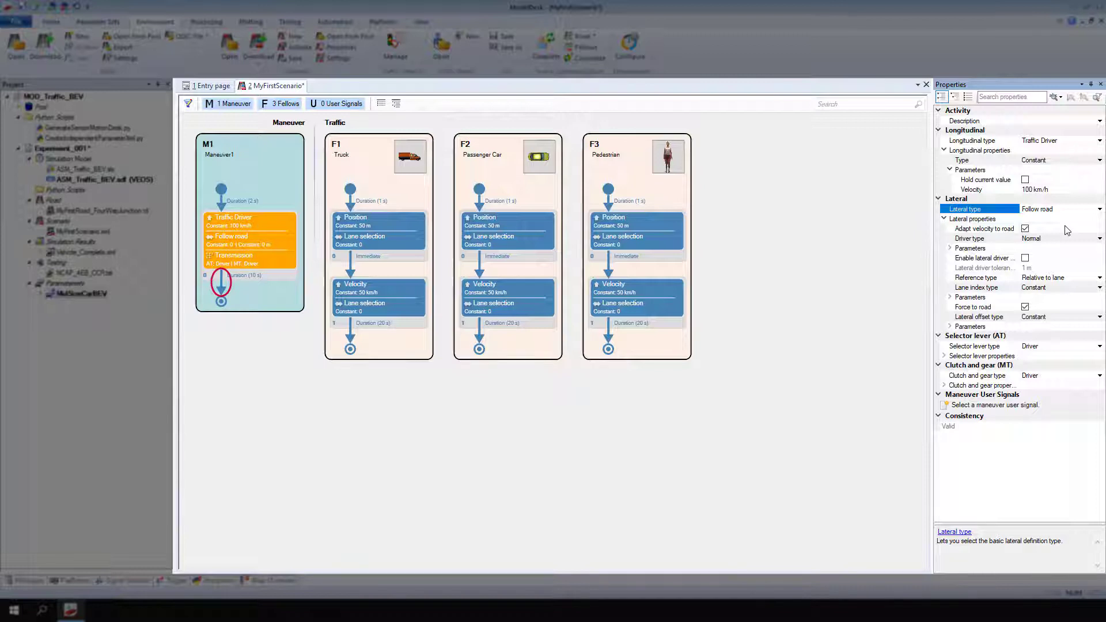
click(223, 289)
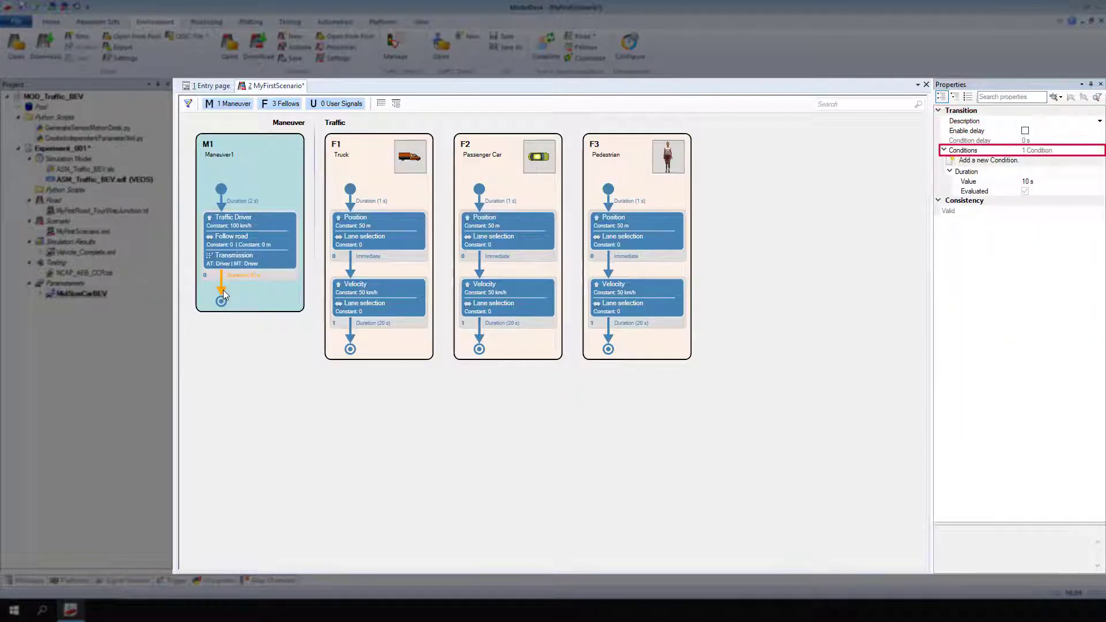
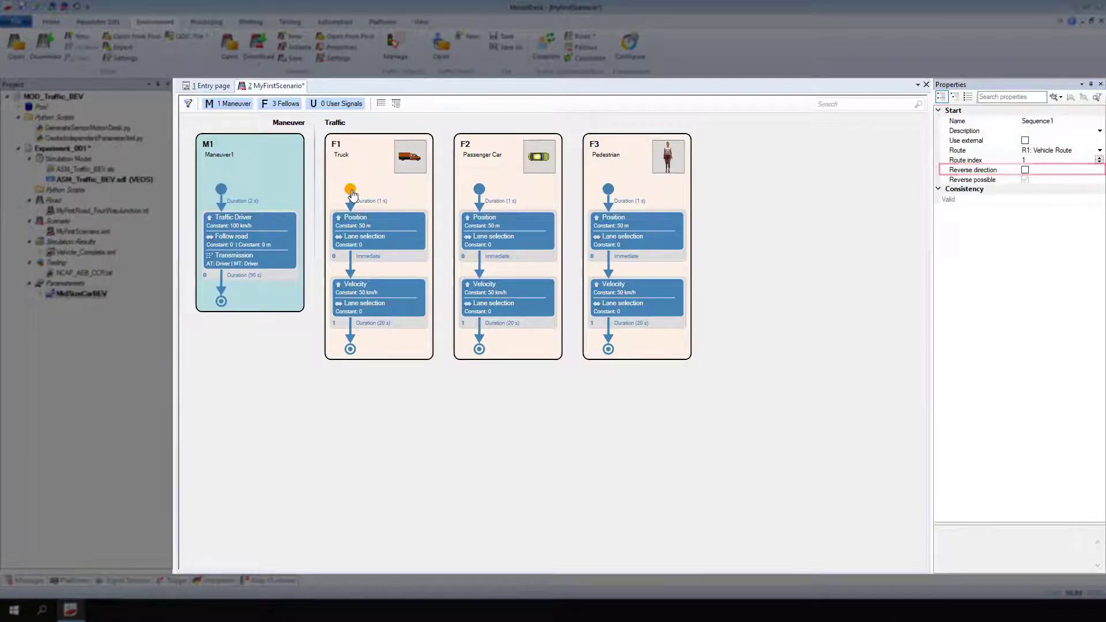
- Enable reverse direction in the start settings of the Truck fellow
click(1025, 171)
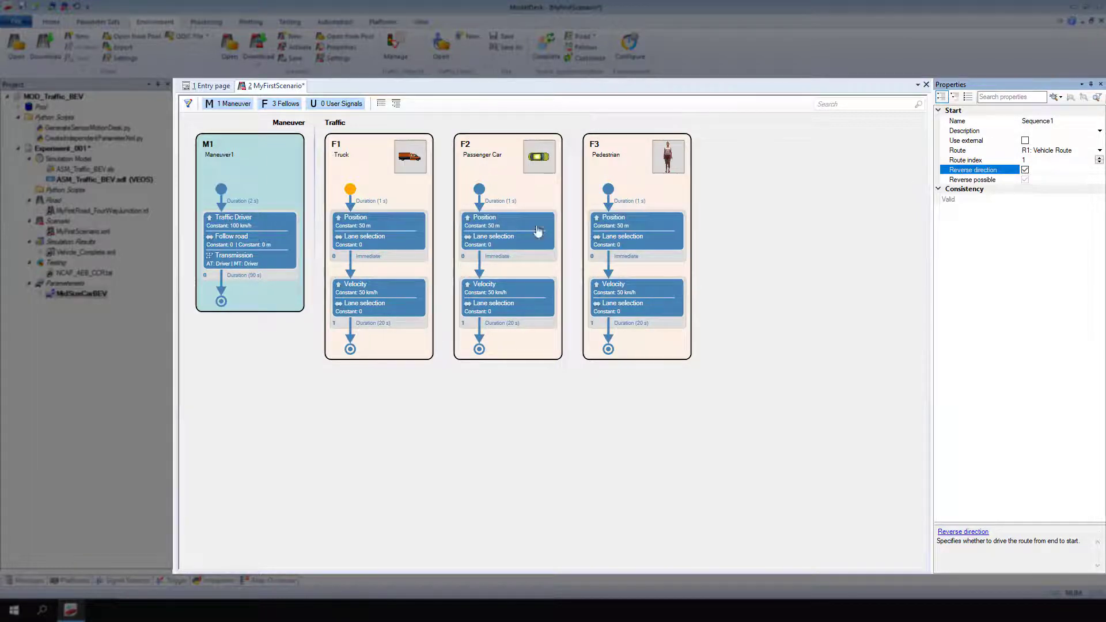
- Set the constant position in the Truck fellow's first activity to 450 m
click(413, 244)
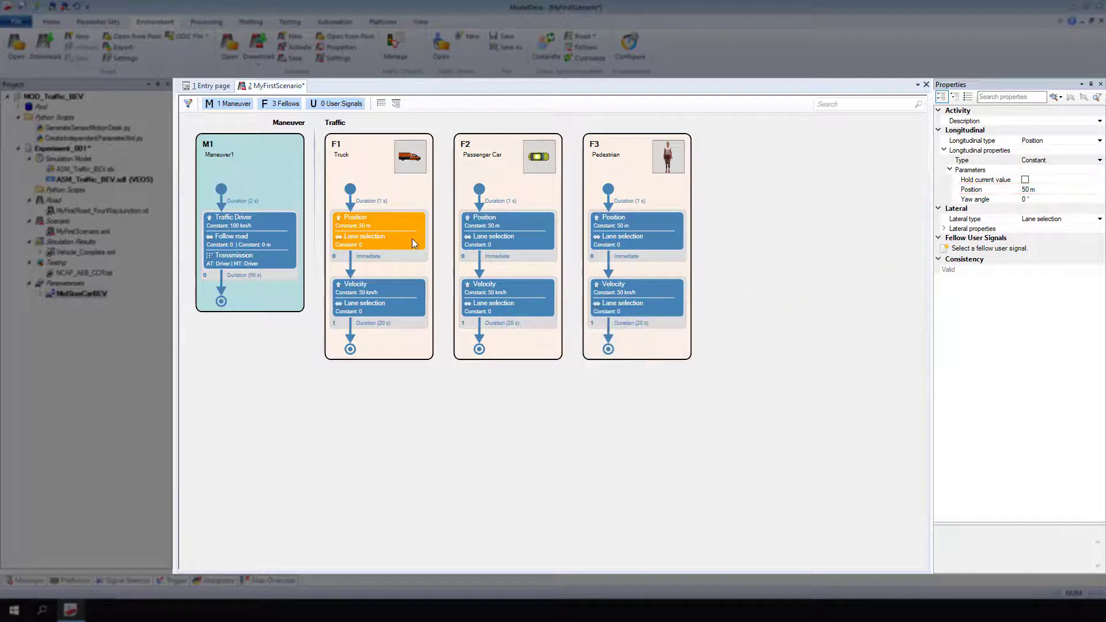
click(1031, 189)
text(450)
key(Return)
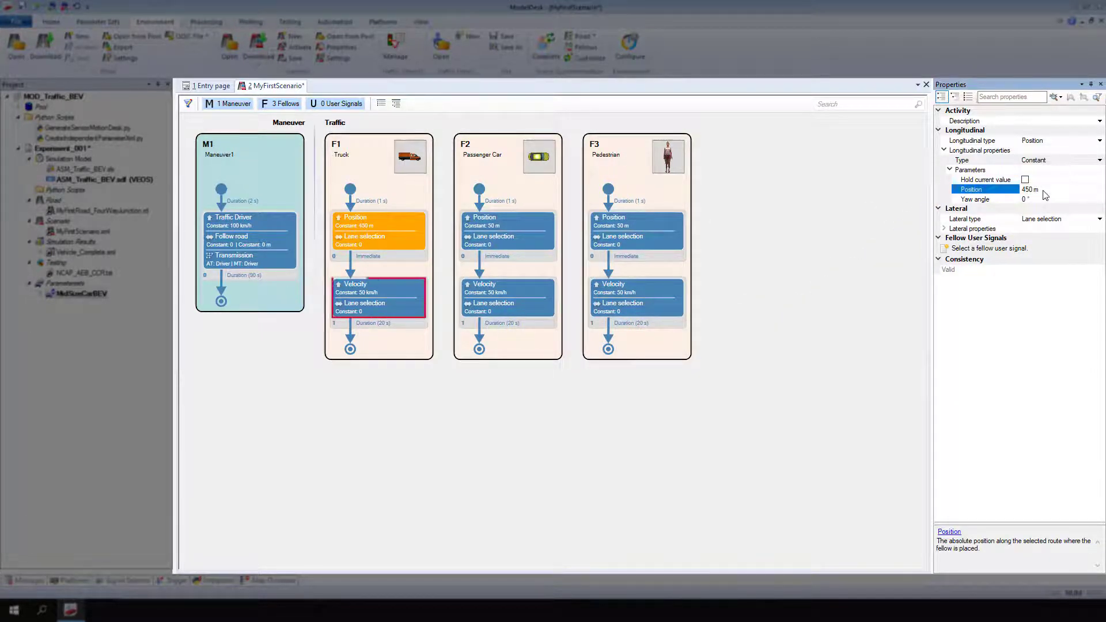
- Set the longitudinal type of the Truck's second activity to Traffic Driver and the duration of its end transition to 40 s
click(407, 294)
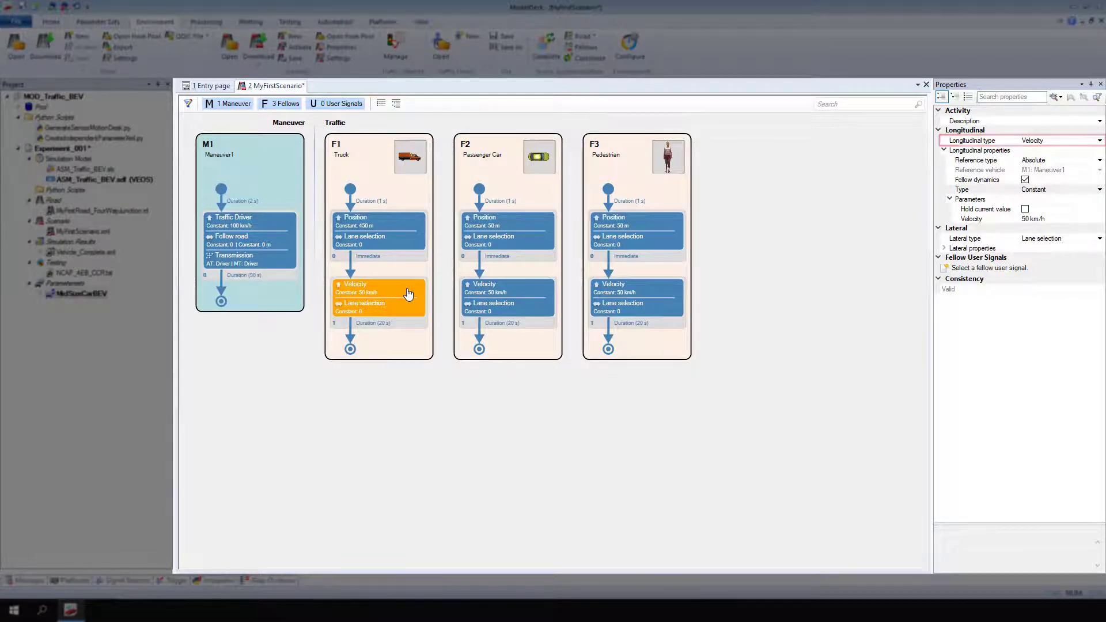
click(1083, 144)
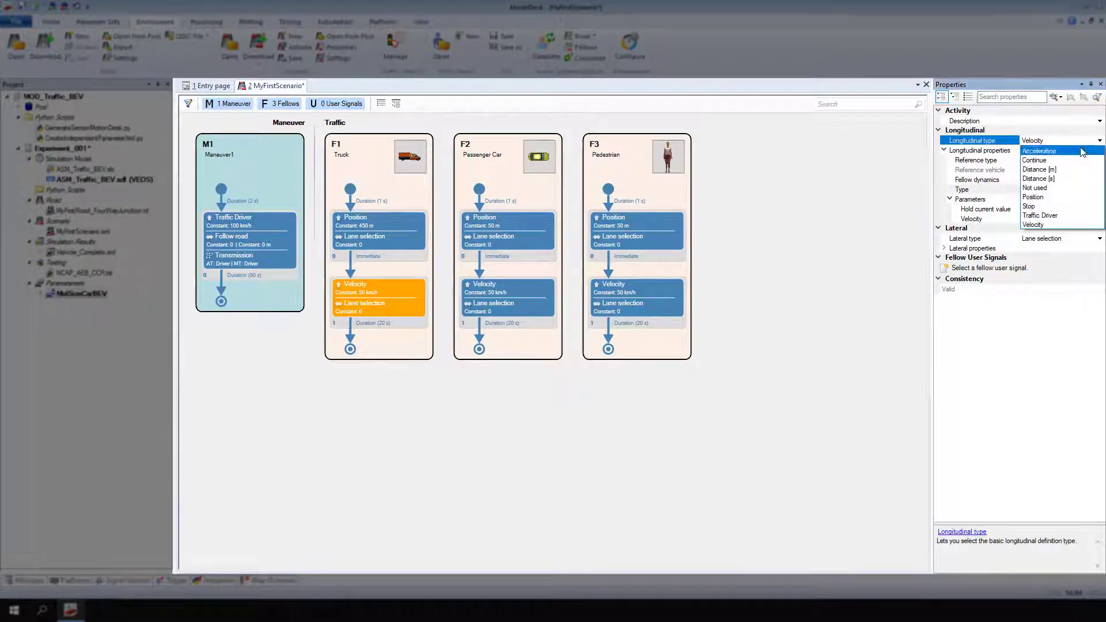
click(1077, 218)
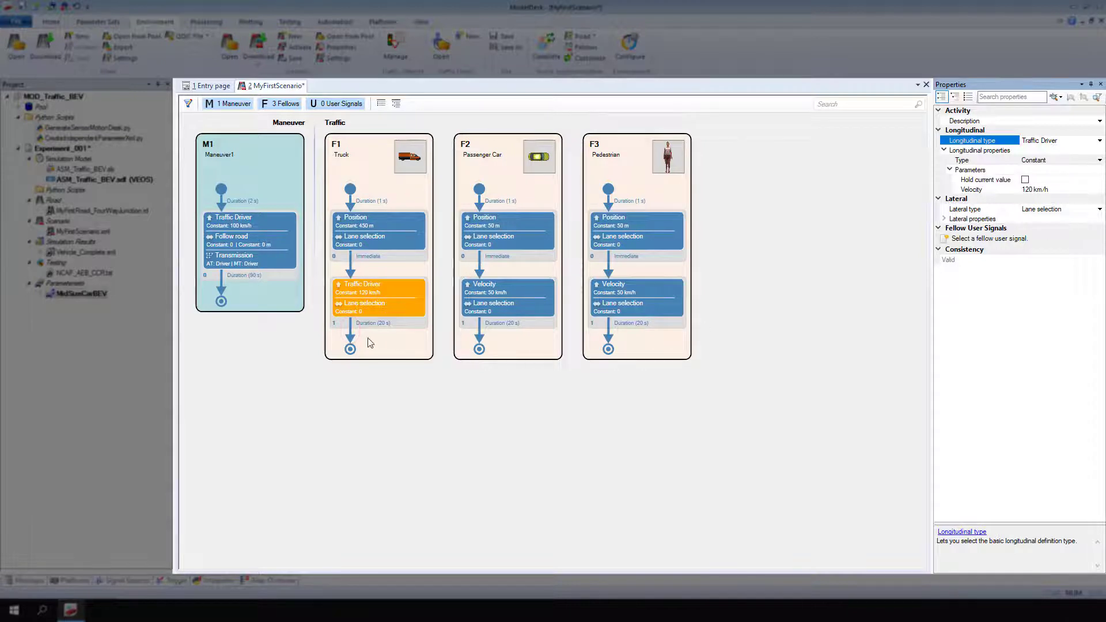
click(350, 339)
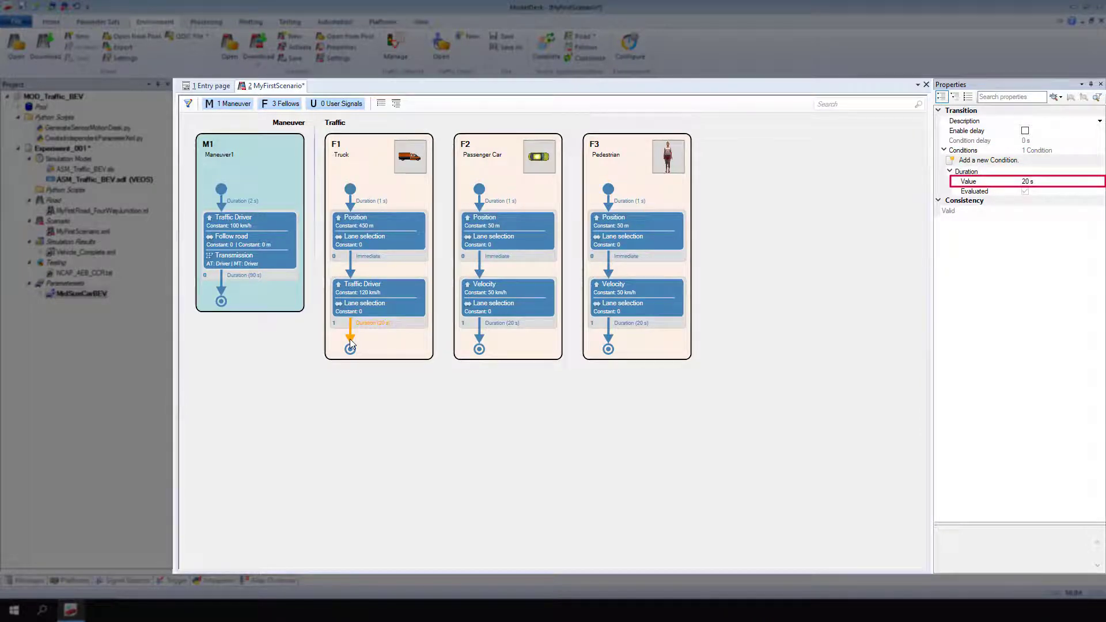
click(1066, 184)
text(40)
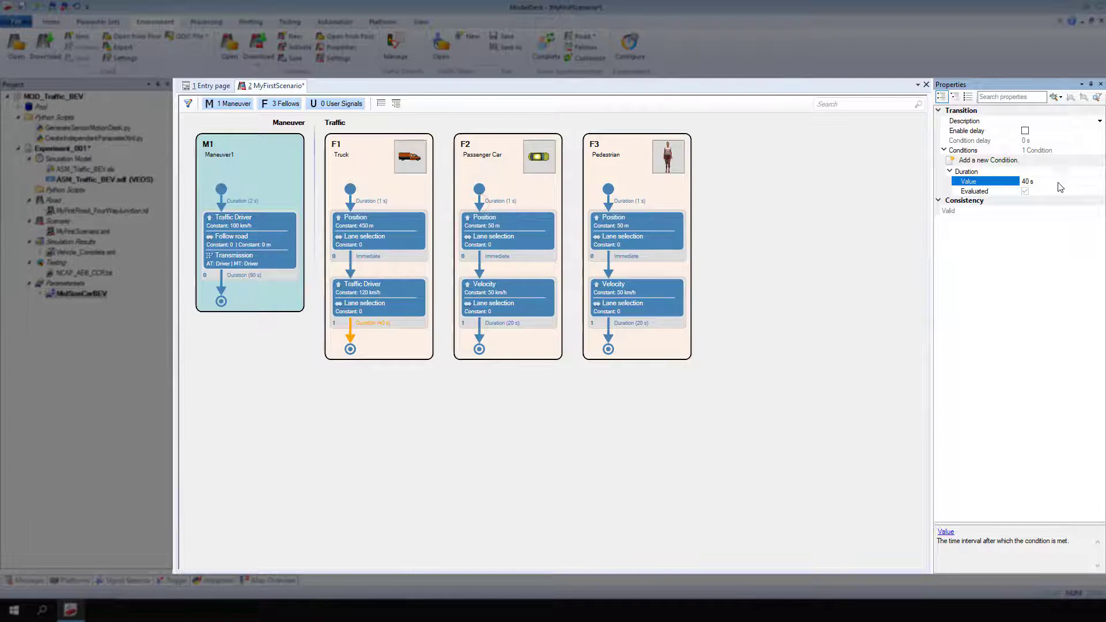
- Set the Passenger Car's start transition duration to 50 s and the position in its first activity to 680 m
click(480, 206)
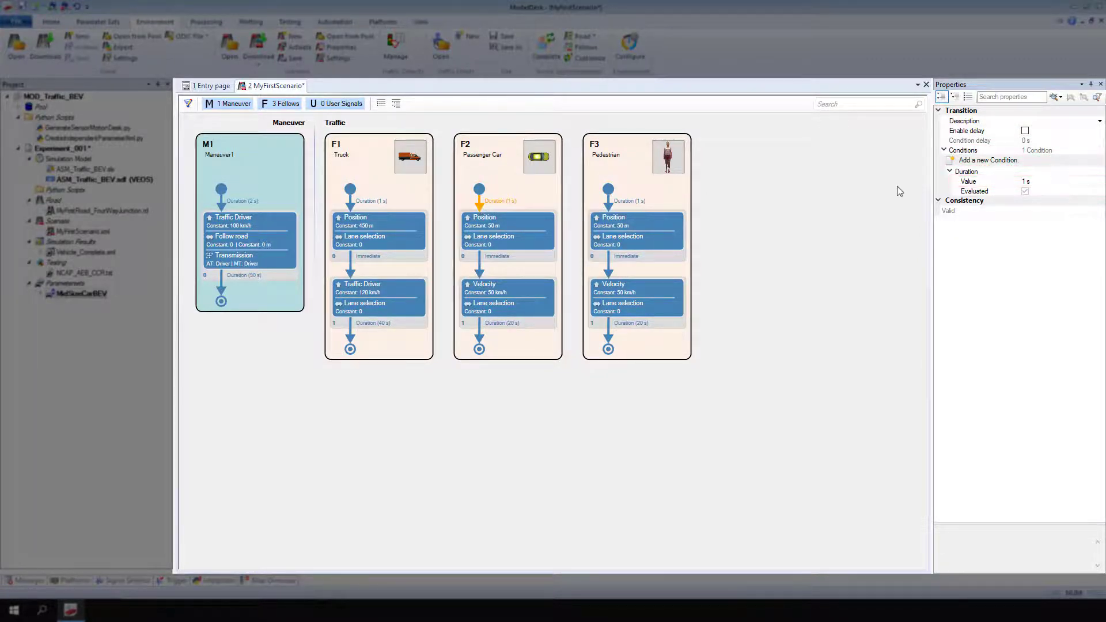
click(1049, 183)
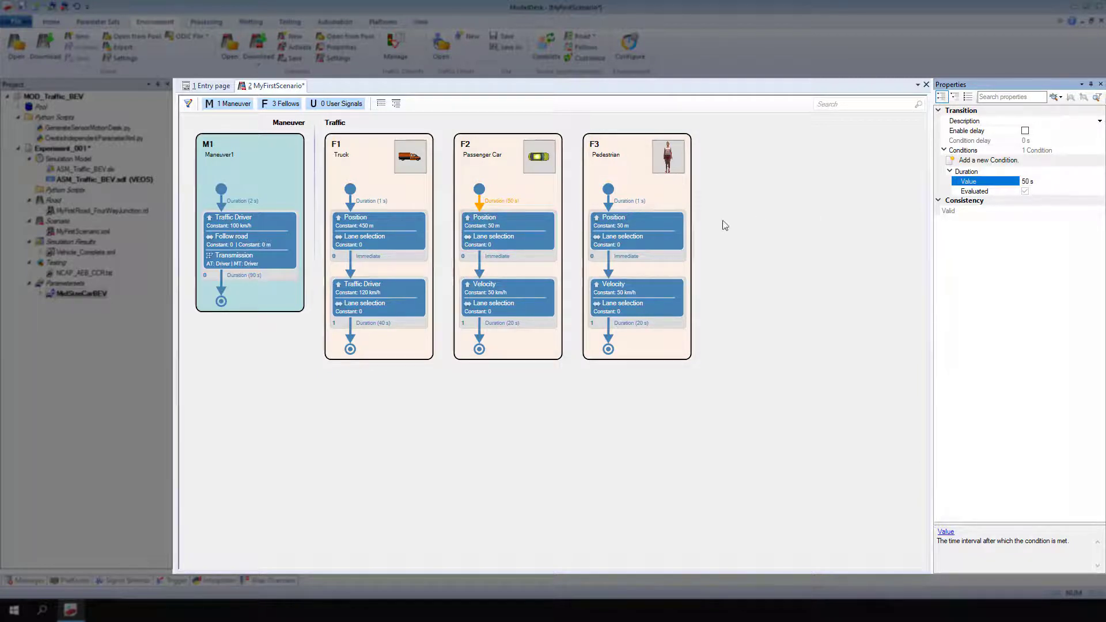
click(540, 242)
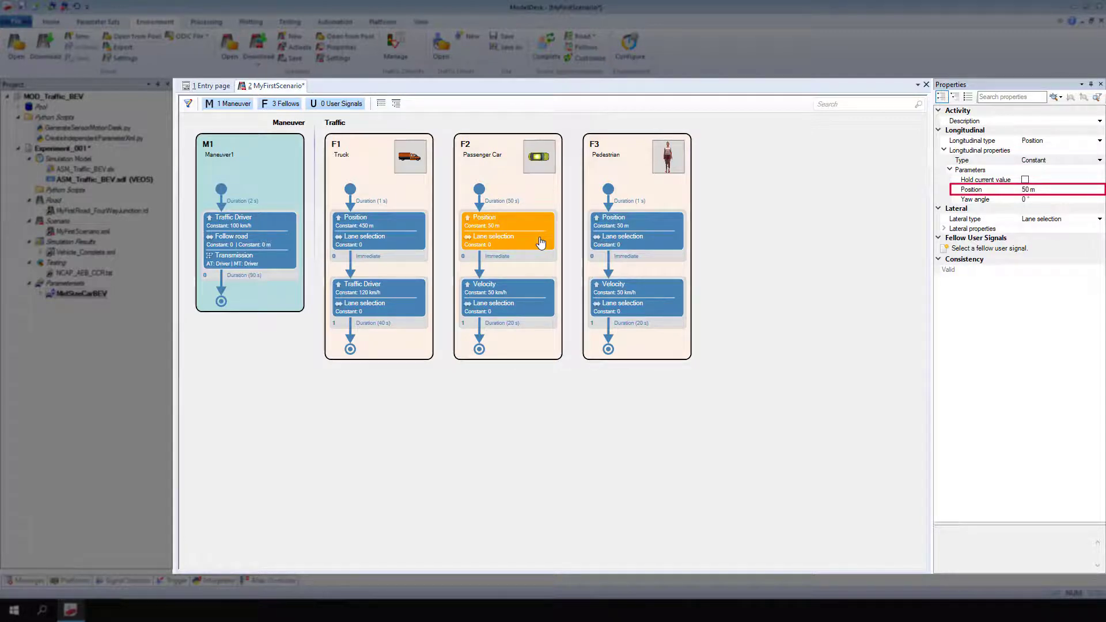
click(1045, 190)
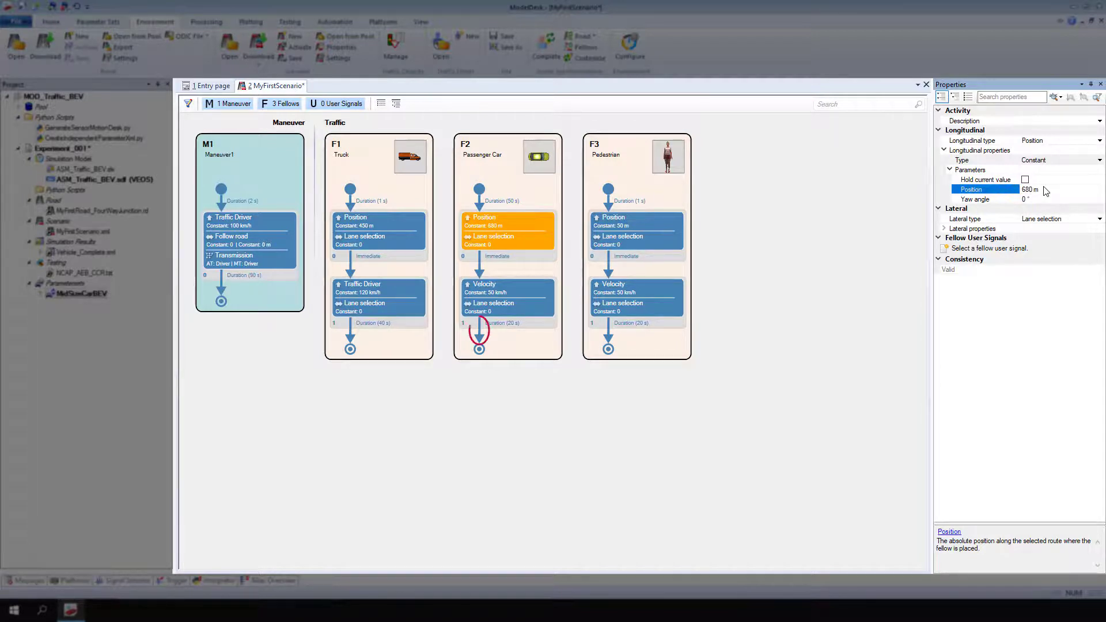
- Set the duration of the Passenger Car's end transition to 100 s
click(478, 340)
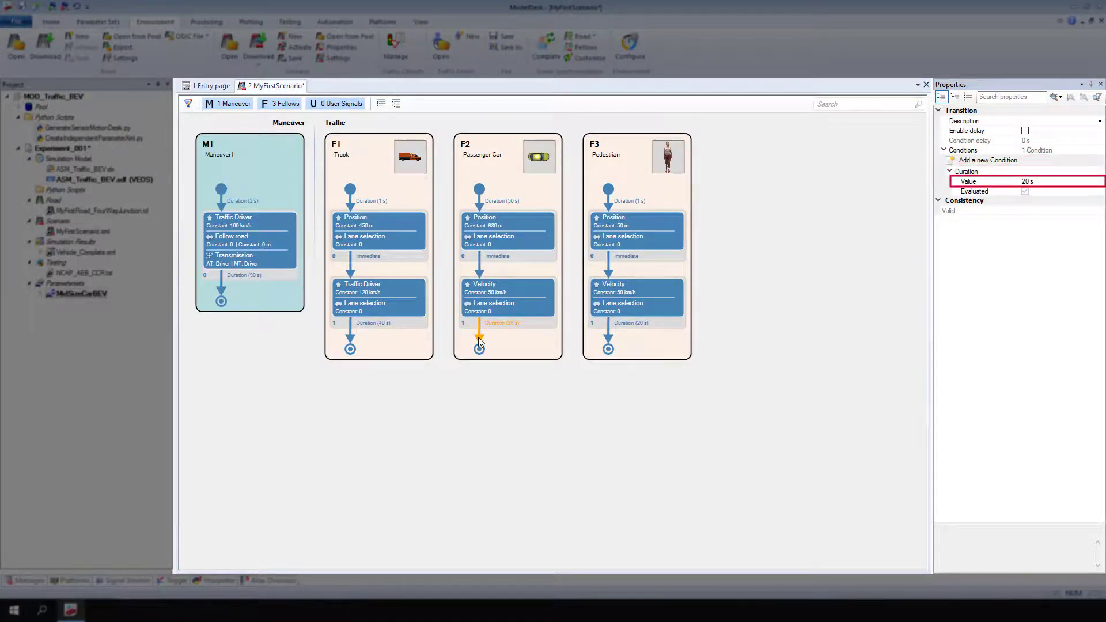
click(1043, 184)
text(2)
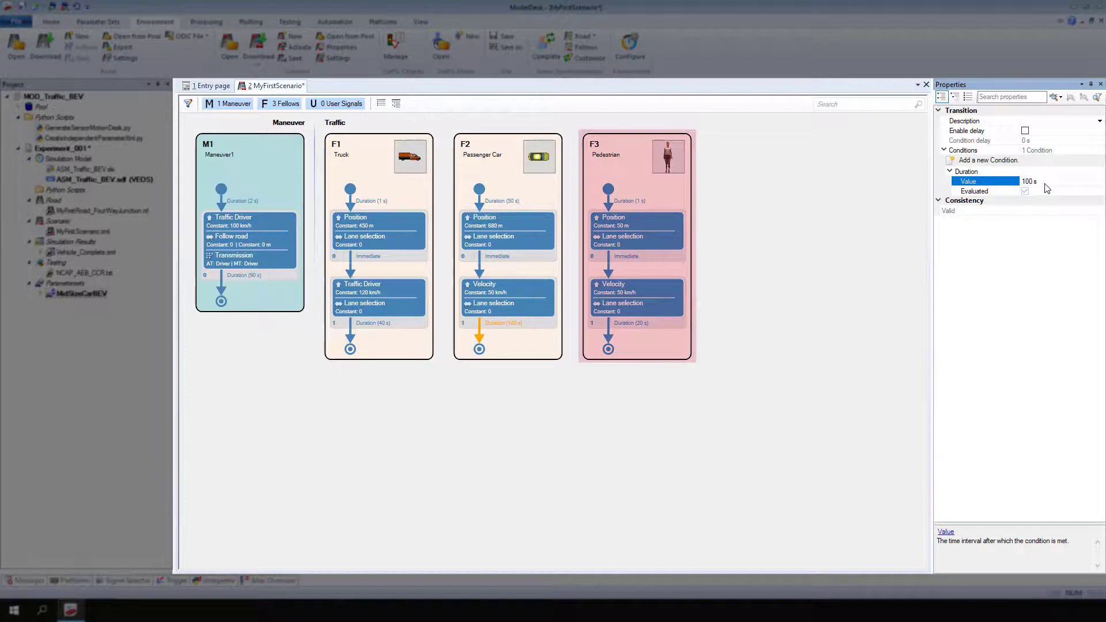
click(1045, 184)
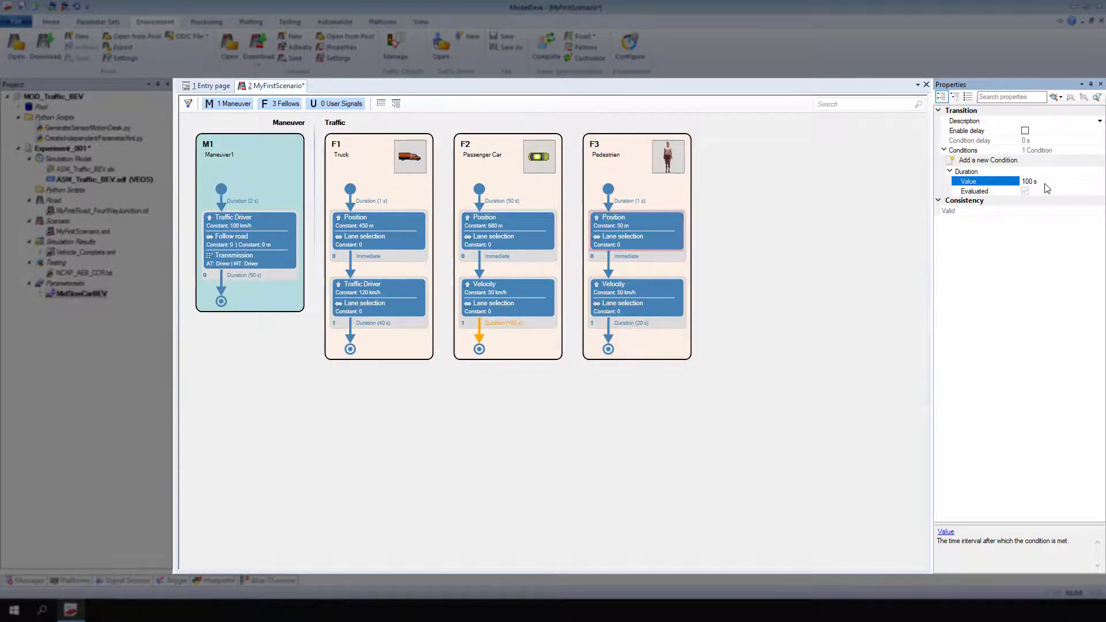
- Set the constant position in the Pedestrian fellow's first activity to 200 m
click(934, 212)
click(668, 228)
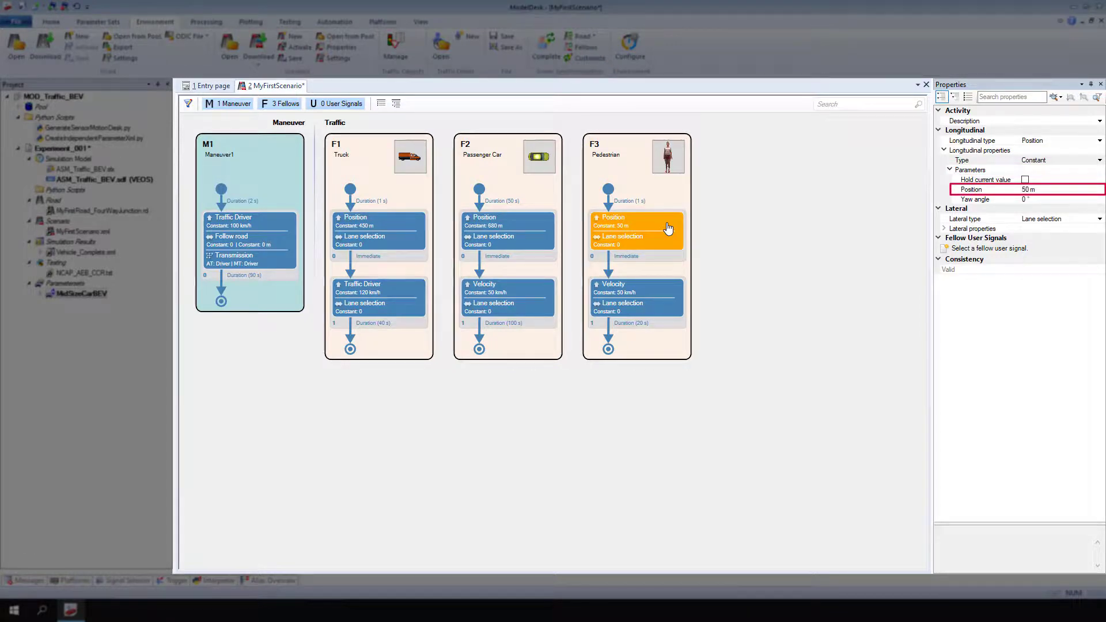
click(1054, 190)
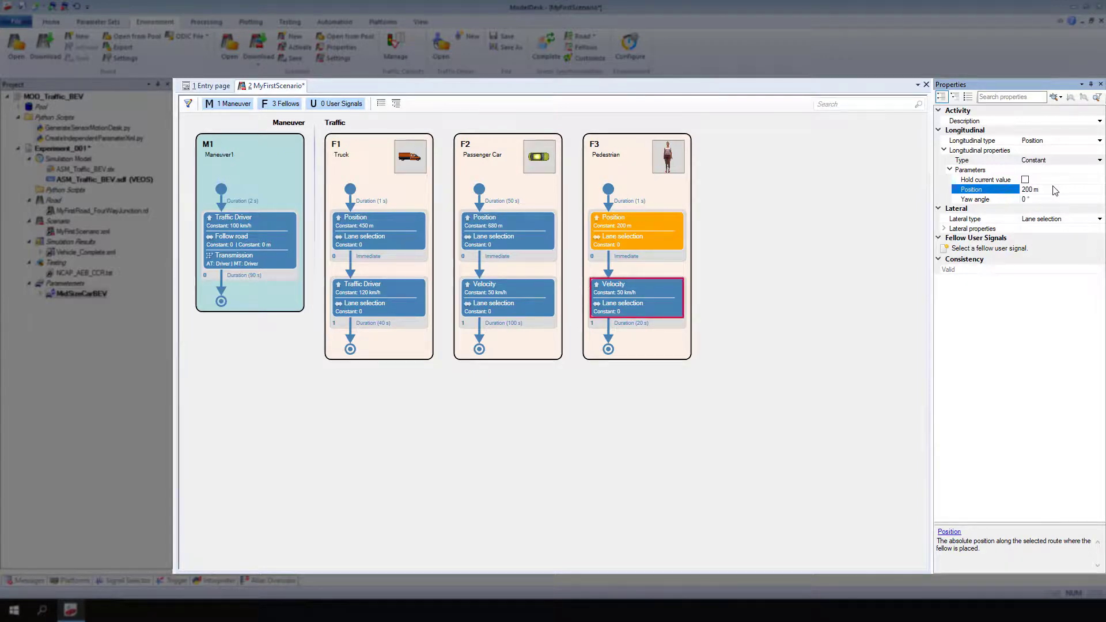
- Set the velocity of the Pedestrian's second activity to 5 km/h and the duration of its end transition to 45 s
click(668, 293)
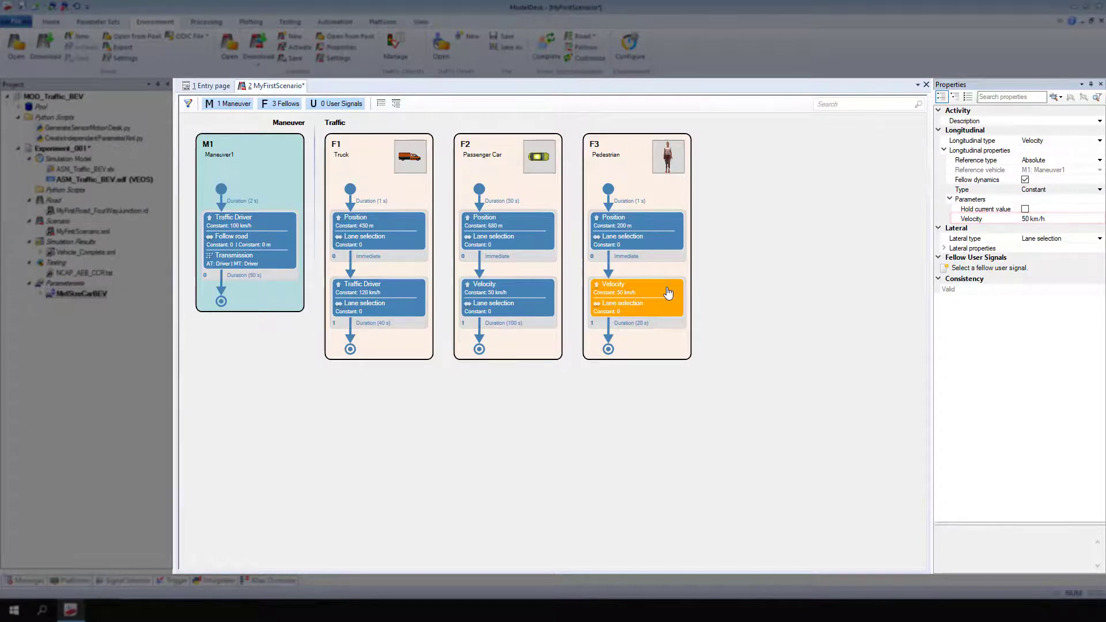
click(1066, 219)
key(BackSpace)
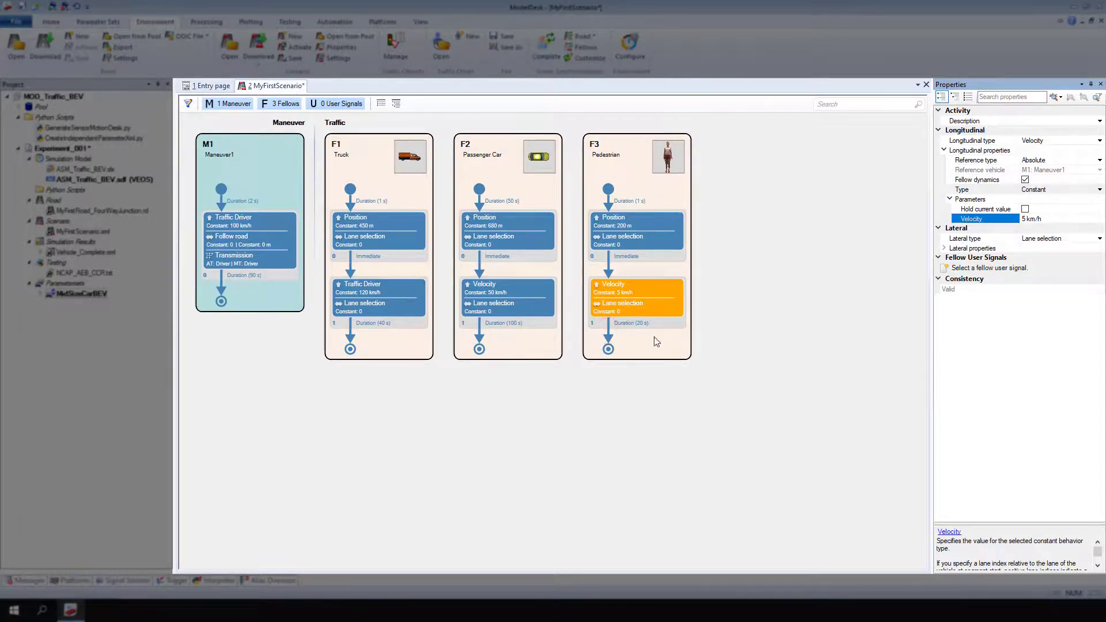
click(612, 343)
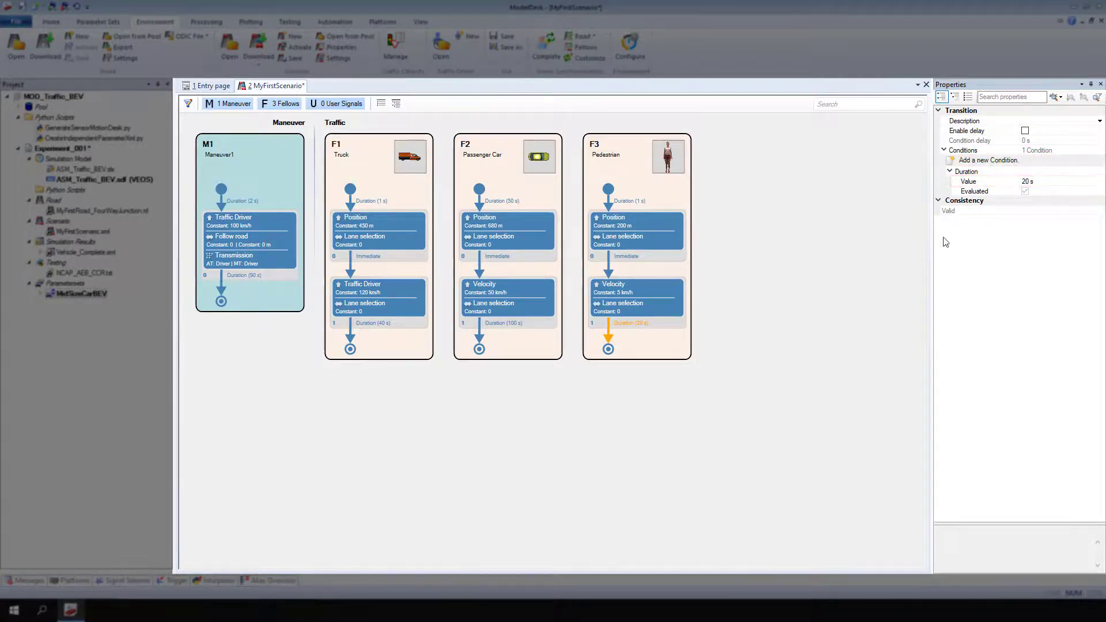
click(1054, 183)
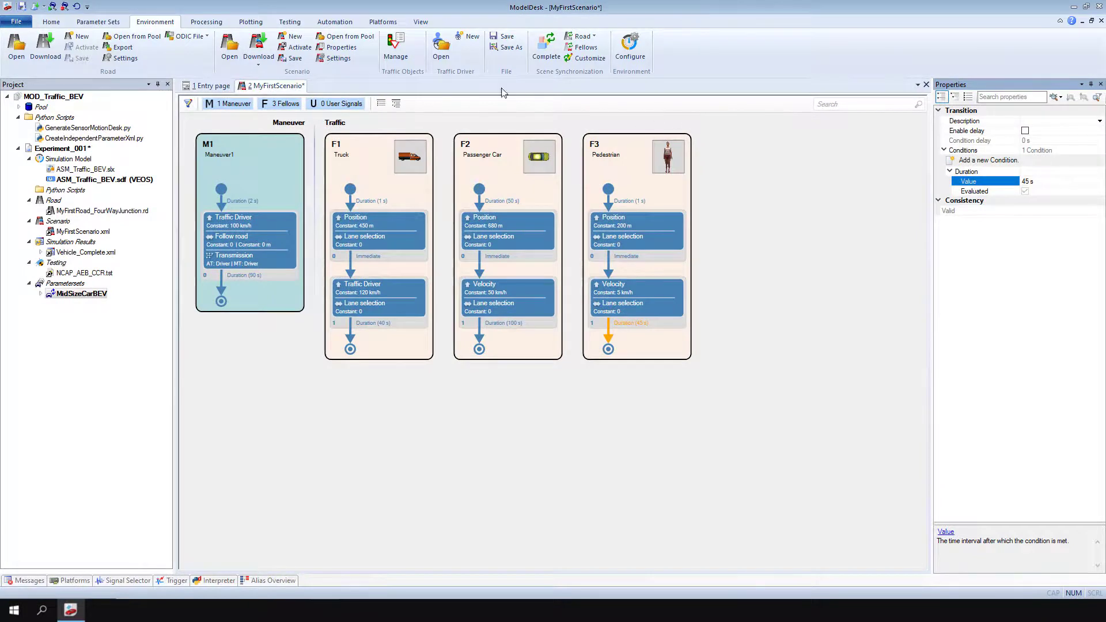
- Save the scenario with its experiment and open MotionDesk from the toolchain
click(21, 7)
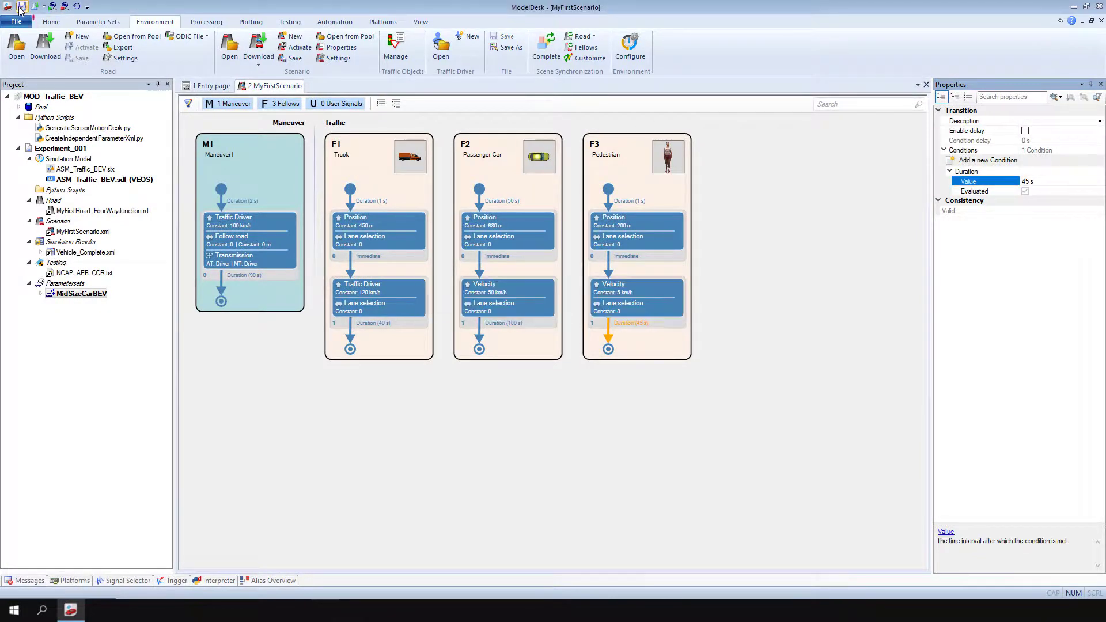
click(43, 23)
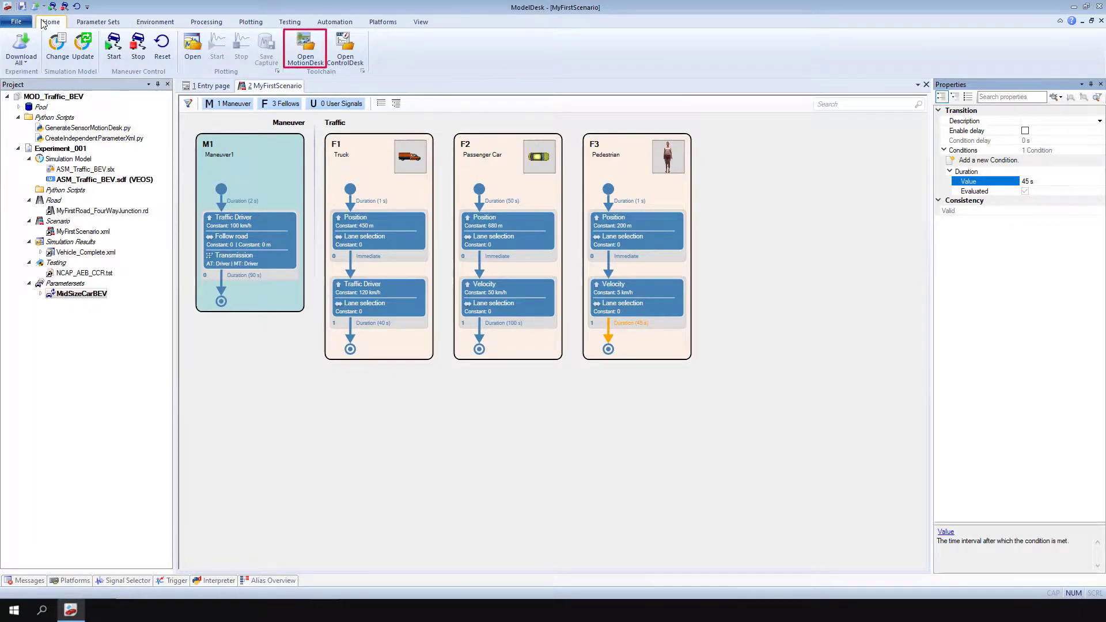
click(298, 39)
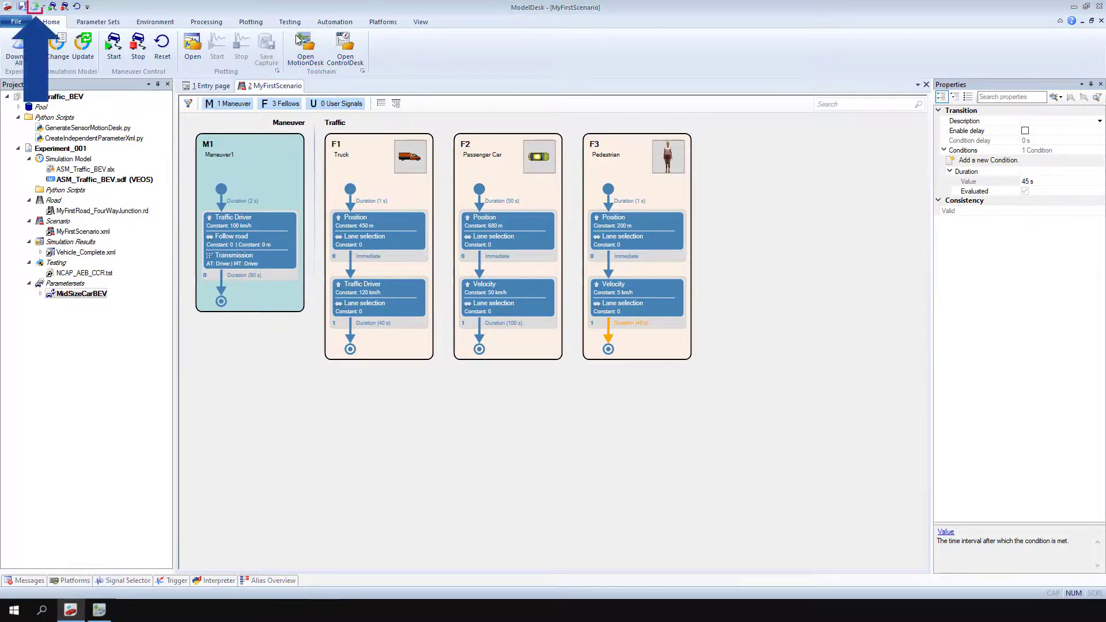
- Download the complete experiment to the simulation platform, switch to MotionDesk and bring its simulation online
click(38, 7)
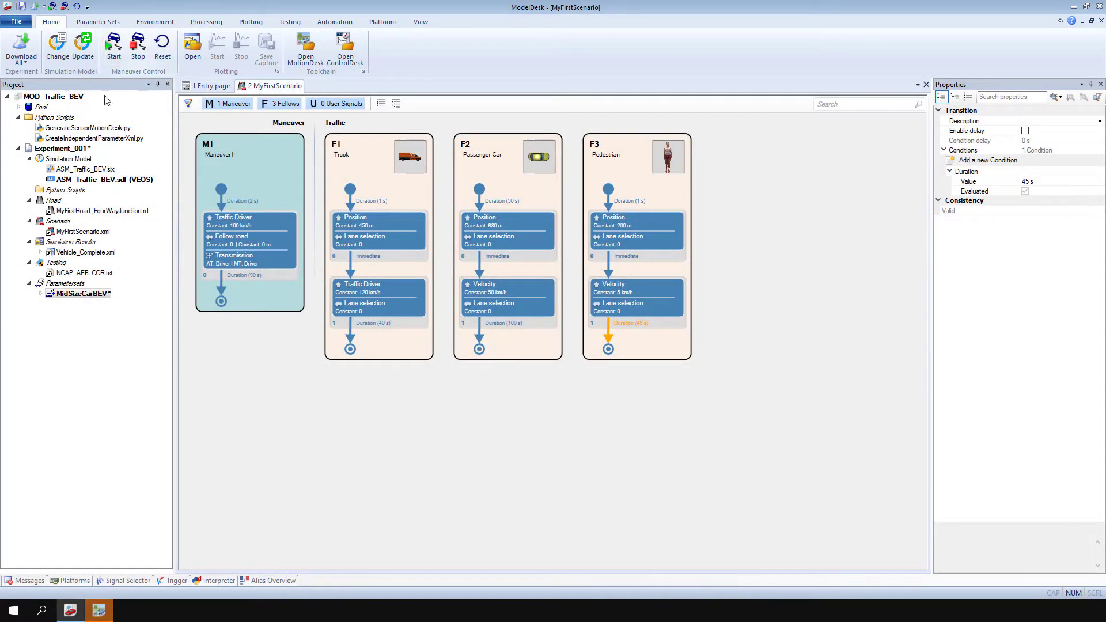
click(99, 610)
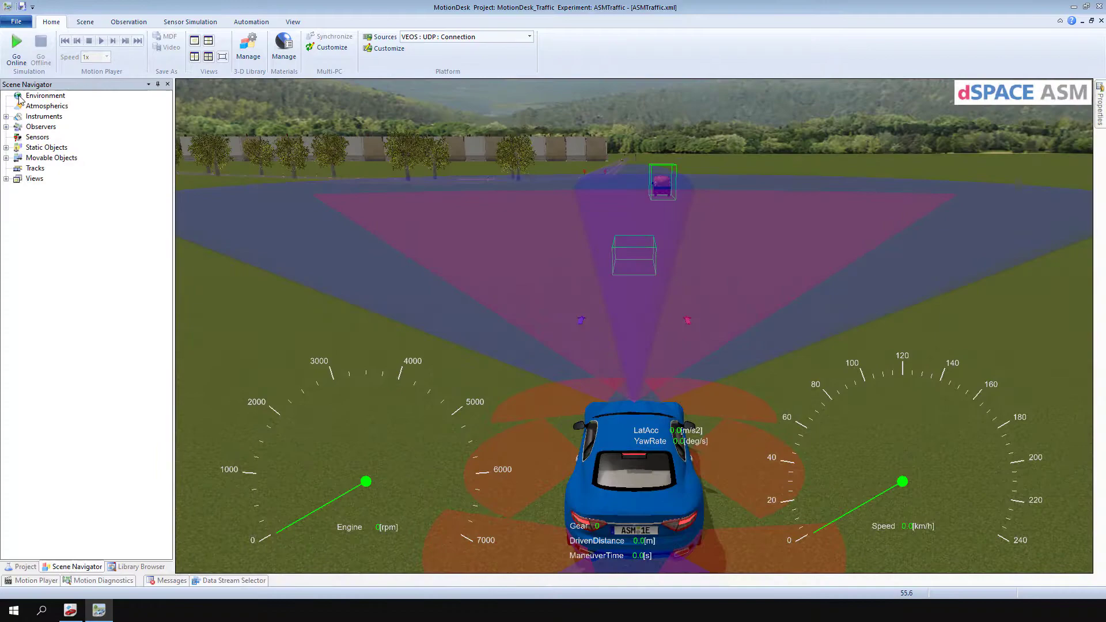
click(19, 55)
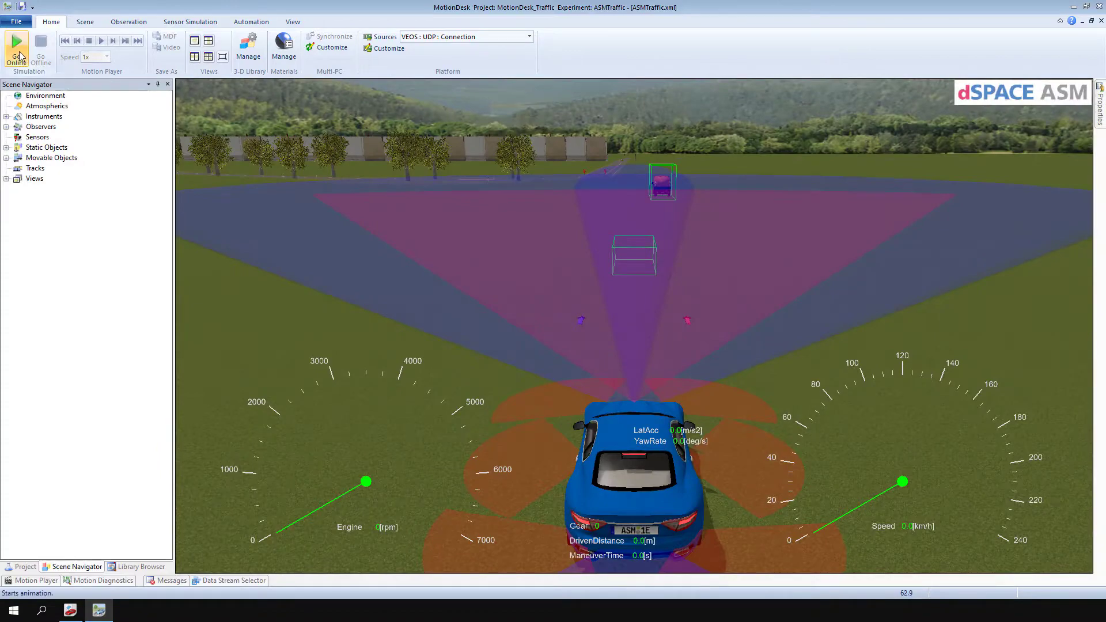